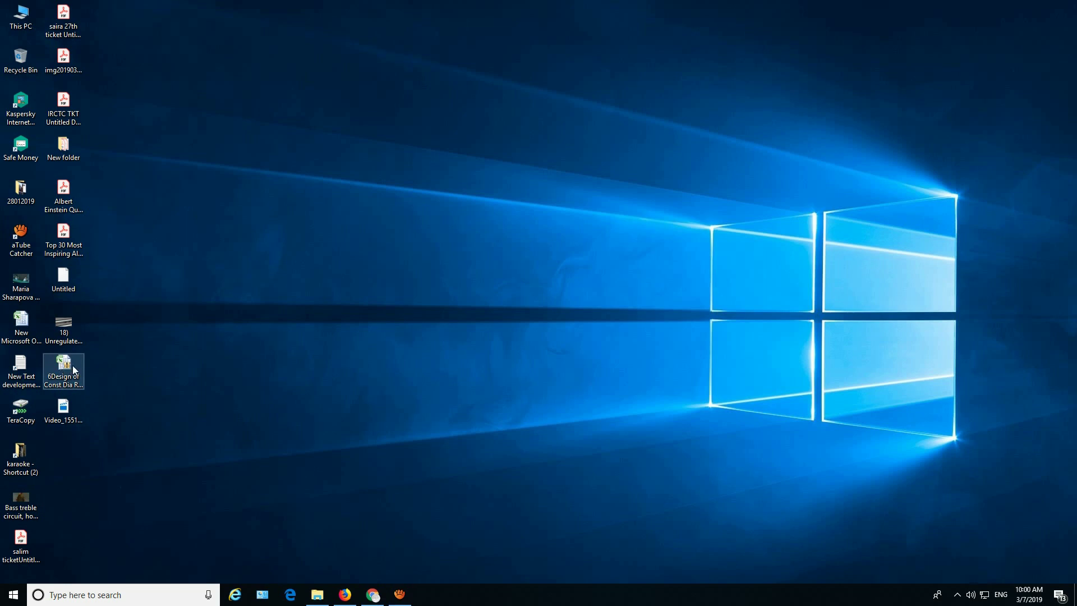
Open the '6Design of Const Dia RCC Chimney-27022019' workbook from the desktop in Excel
{"action": "left_click", "coordinate": [72, 365]}
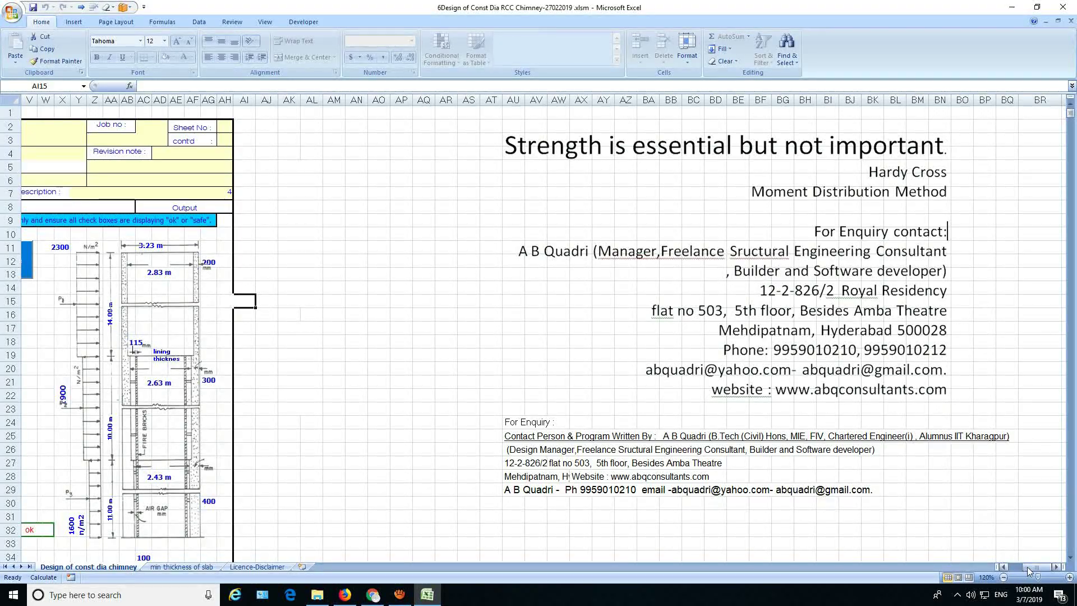
{"action": "left_click_drag", "start_coordinate": [1028, 567], "coordinate": [941, 560]}
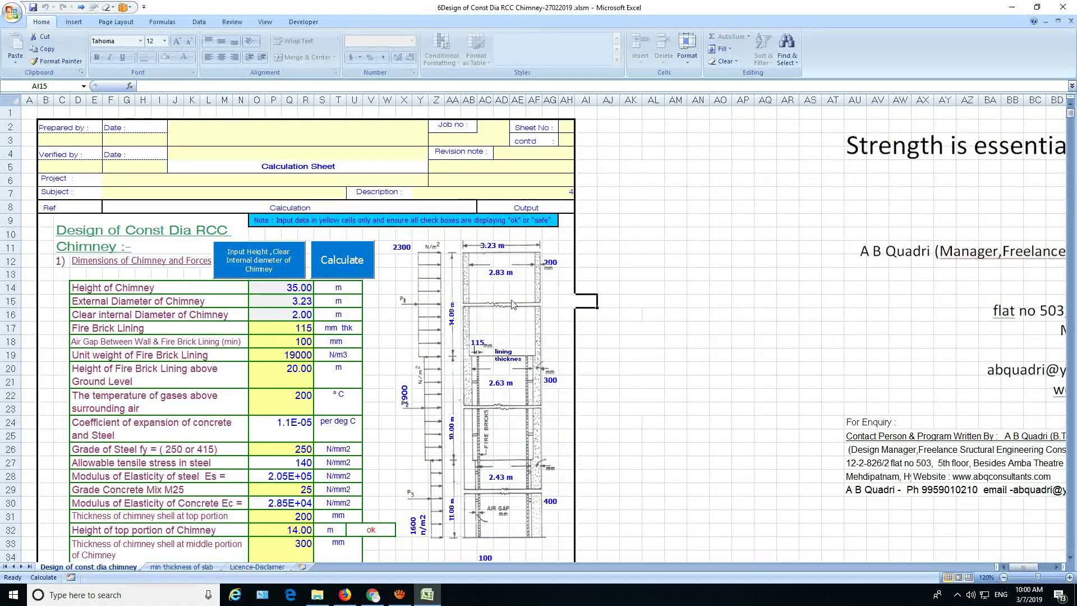
Start the 'Input Height, Clear Internal diameter' macro to enter the total chimney height
{"action": "left_click", "coordinate": [272, 269]}
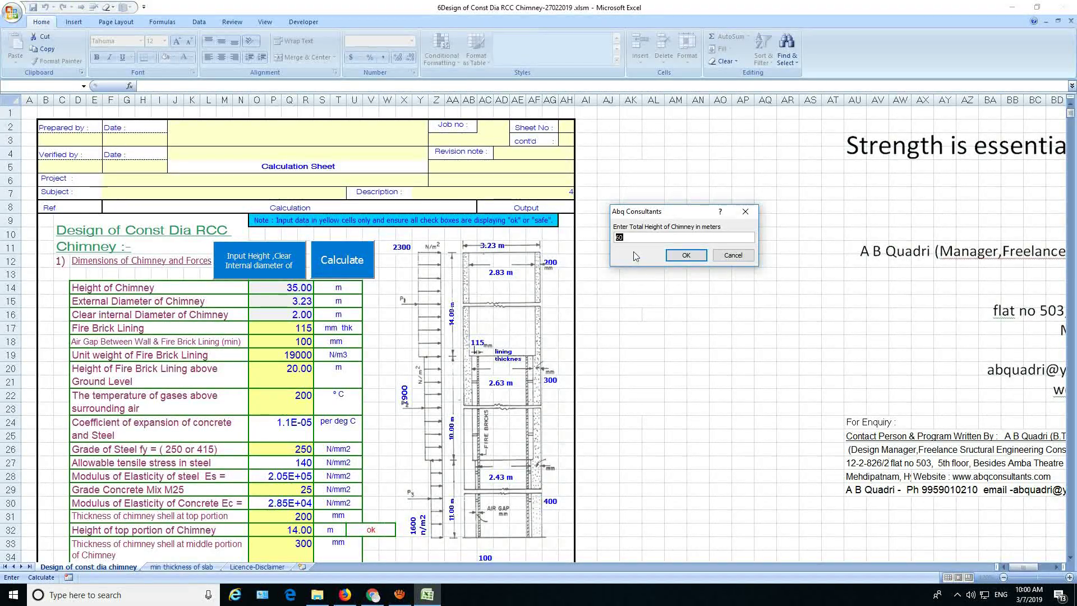
Enter a 40 m chimney height and 2.2 m internal diameter, then recalculate the design
{"action": "type", "text": "40"}
{"action": "left_click", "coordinate": [683, 255]}
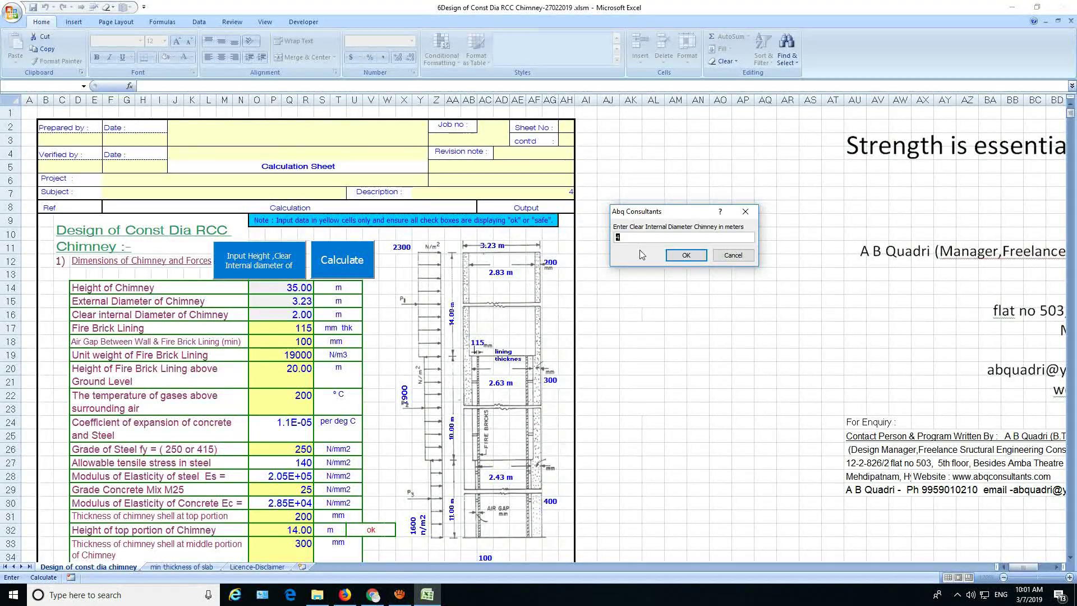
{"action": "type", "text": "2.2"}
{"action": "left_click", "coordinate": [698, 260]}
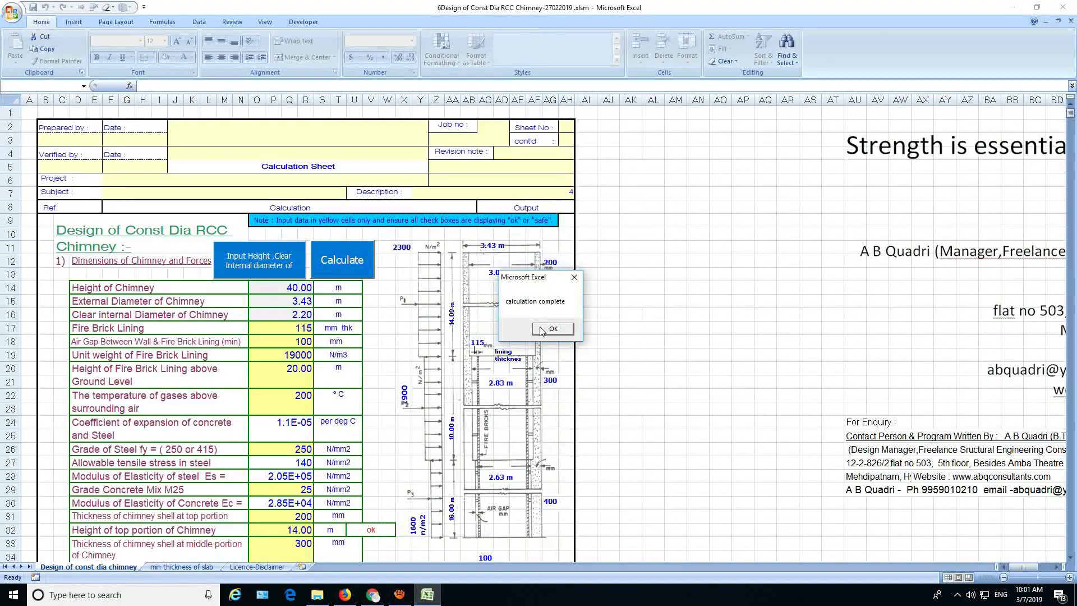
{"action": "left_click", "coordinate": [552, 329]}
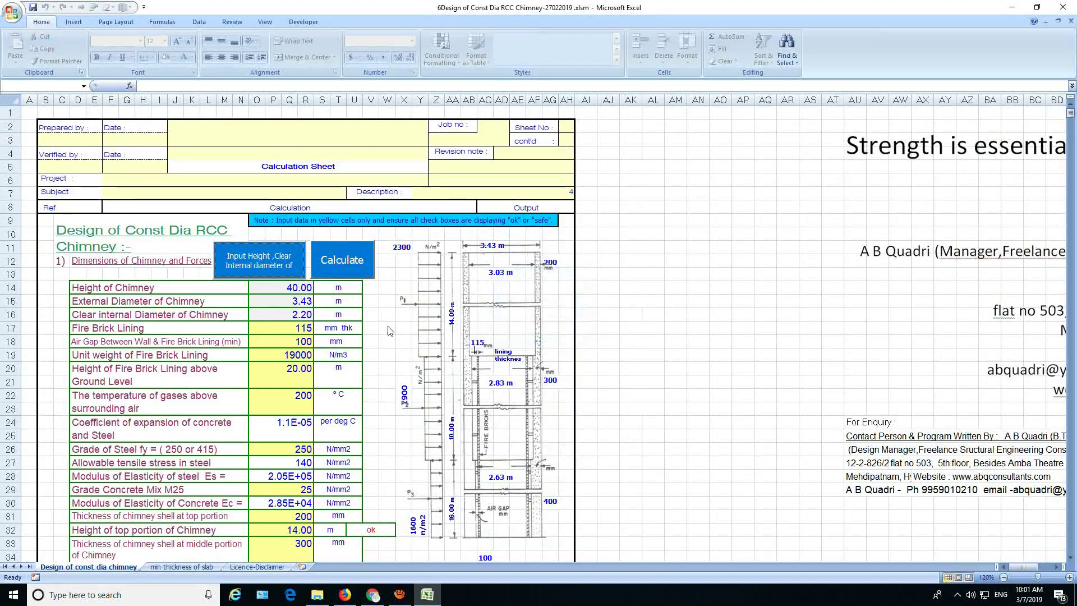
{"action": "left_click", "coordinate": [341, 261]}
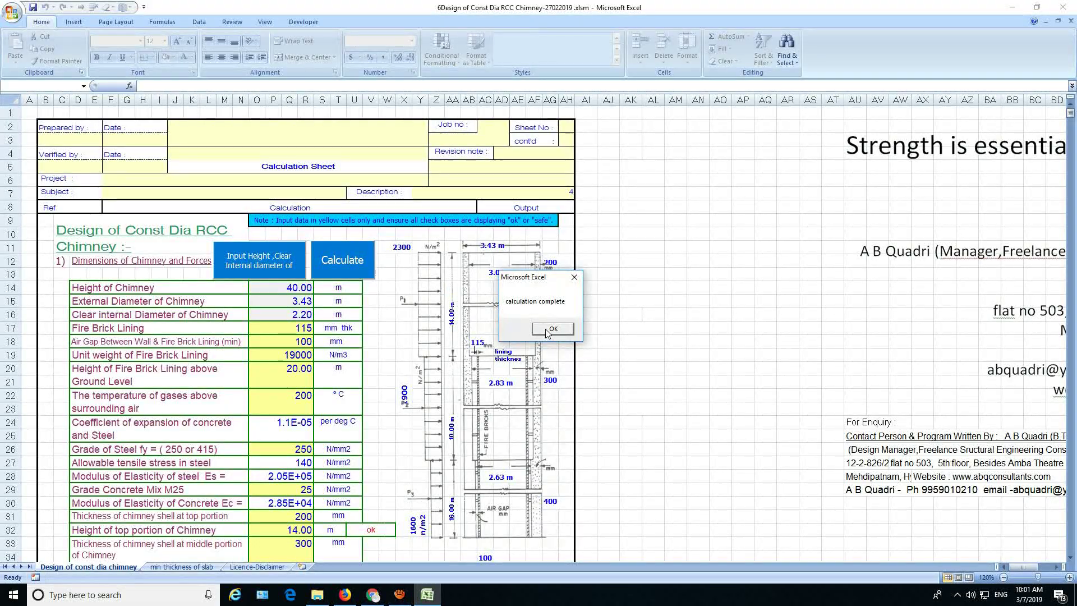
{"action": "left_click", "coordinate": [552, 329]}
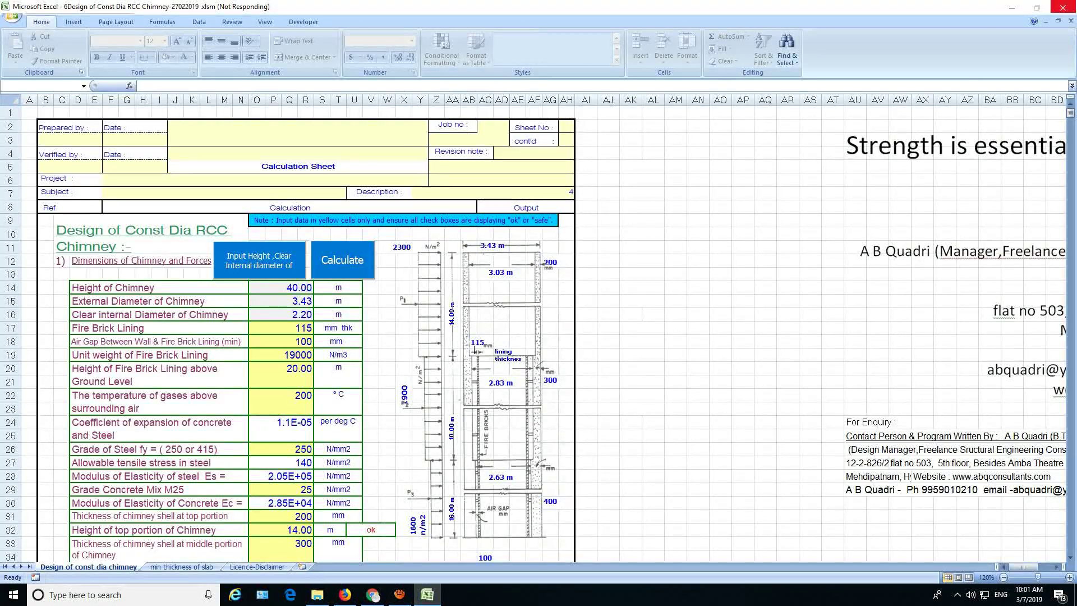
Rerun the 14.00 m section calculation: compressive 0.784 and tensile -0.138 N/mm2, both Safe
{"action": "scroll", "coordinate": [315, 307], "scroll_direction": "down", "scroll_amount": 1}
{"action": "scroll", "coordinate": [315, 307], "scroll_direction": "down", "scroll_amount": 2}
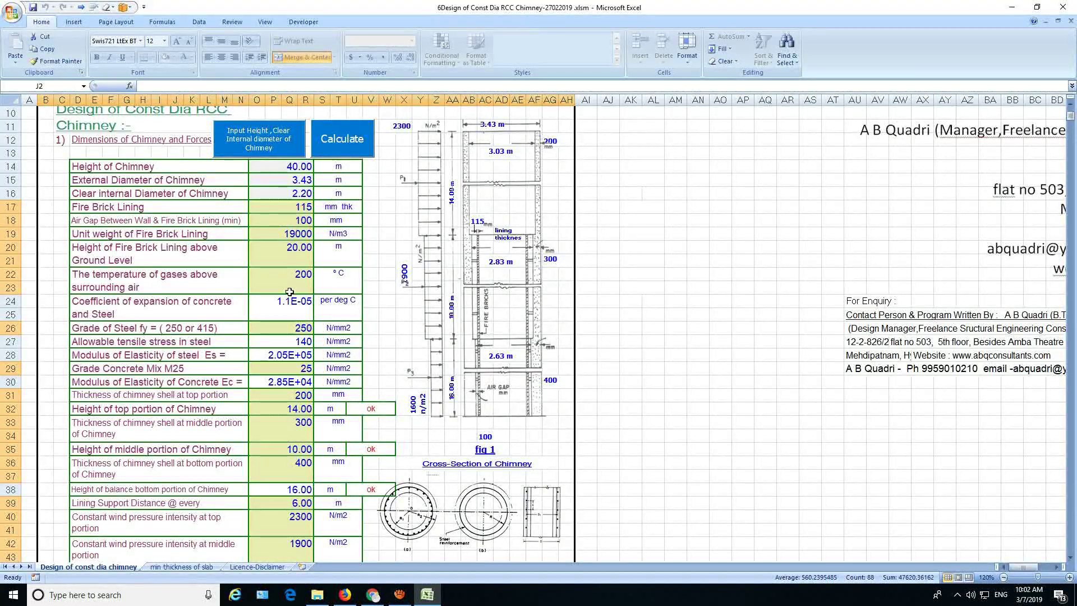
{"action": "scroll", "coordinate": [289, 291], "scroll_direction": "down", "scroll_amount": 2}
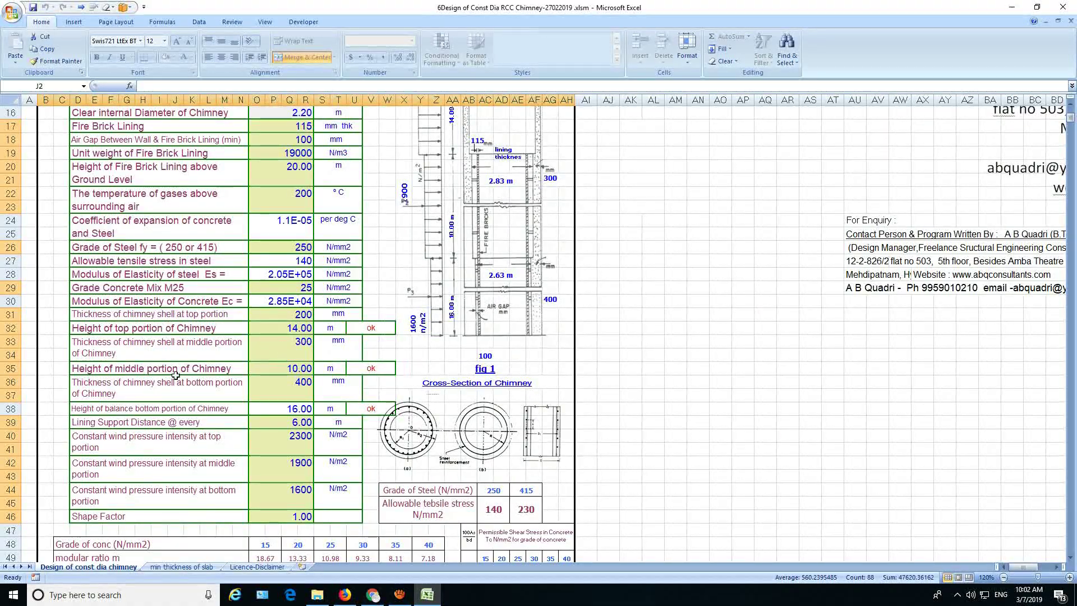
{"action": "scroll", "coordinate": [176, 373], "scroll_direction": "down", "scroll_amount": 2}
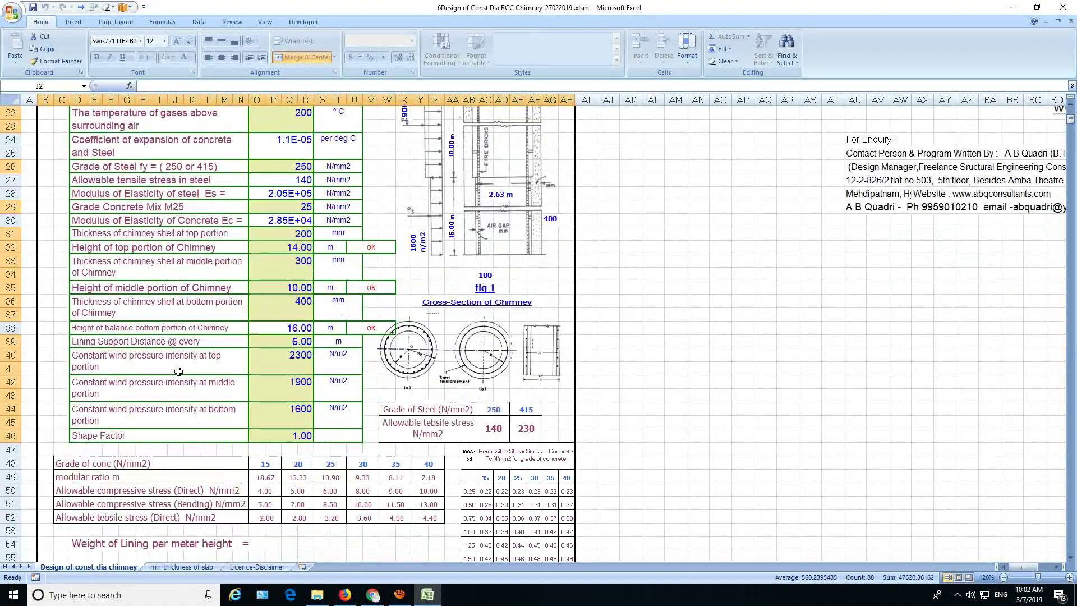
{"action": "scroll", "coordinate": [178, 371], "scroll_direction": "down", "scroll_amount": 5}
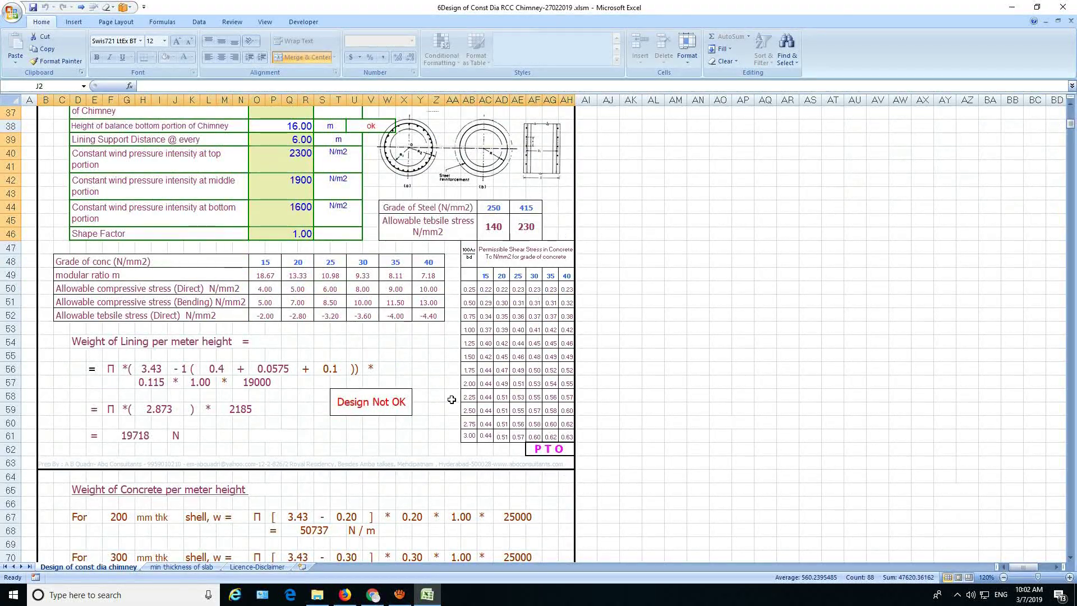
{"action": "scroll", "coordinate": [530, 384], "scroll_direction": "down", "scroll_amount": 10}
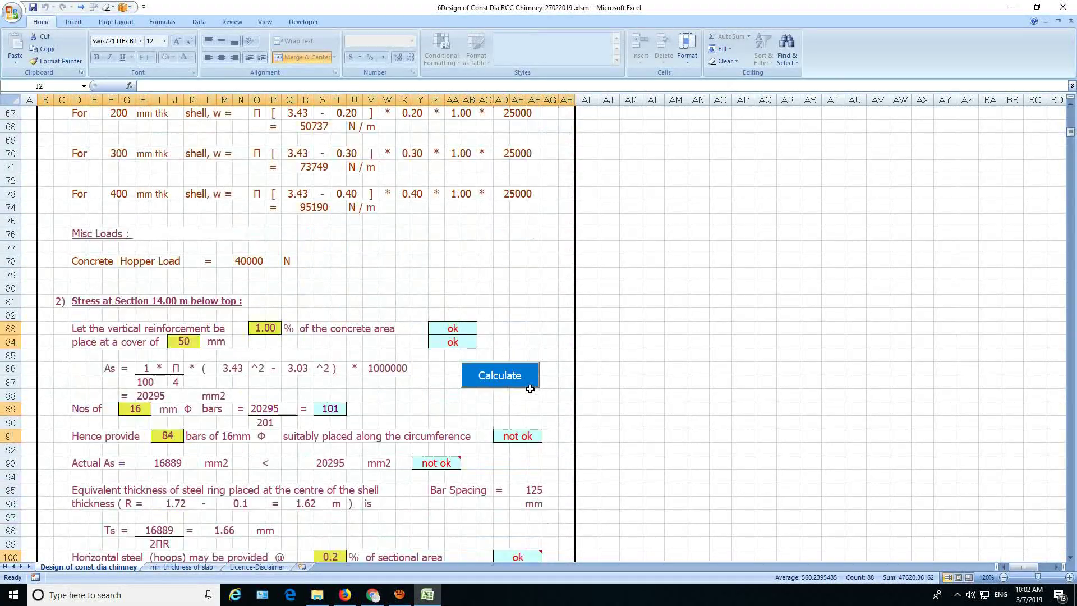
{"action": "scroll", "coordinate": [463, 389], "scroll_direction": "up", "scroll_amount": 4}
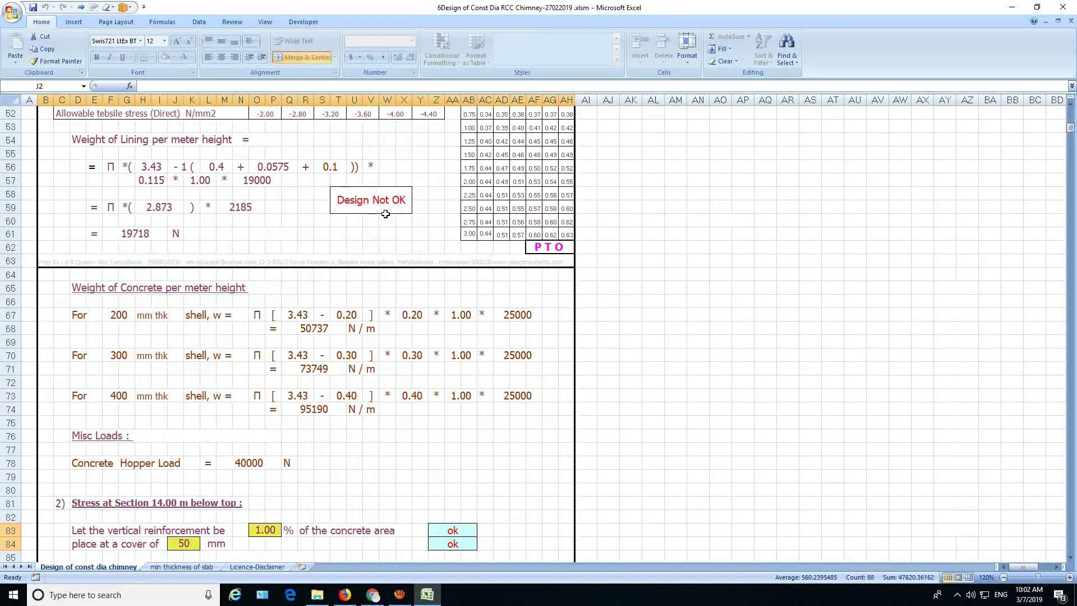
{"action": "scroll", "coordinate": [385, 214], "scroll_direction": "down", "scroll_amount": 2}
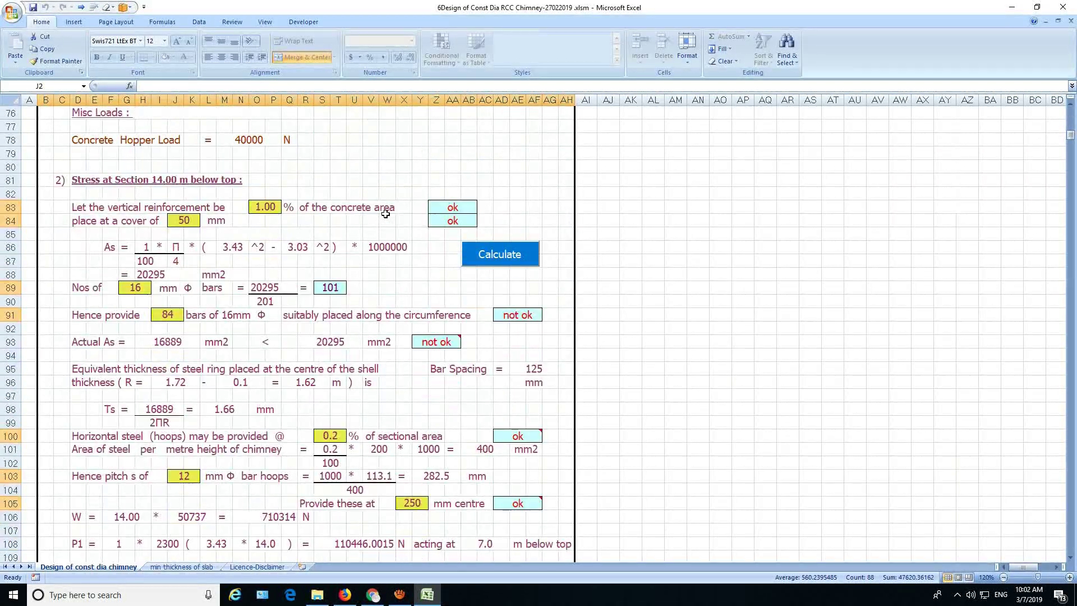
{"action": "left_click", "coordinate": [376, 230]}
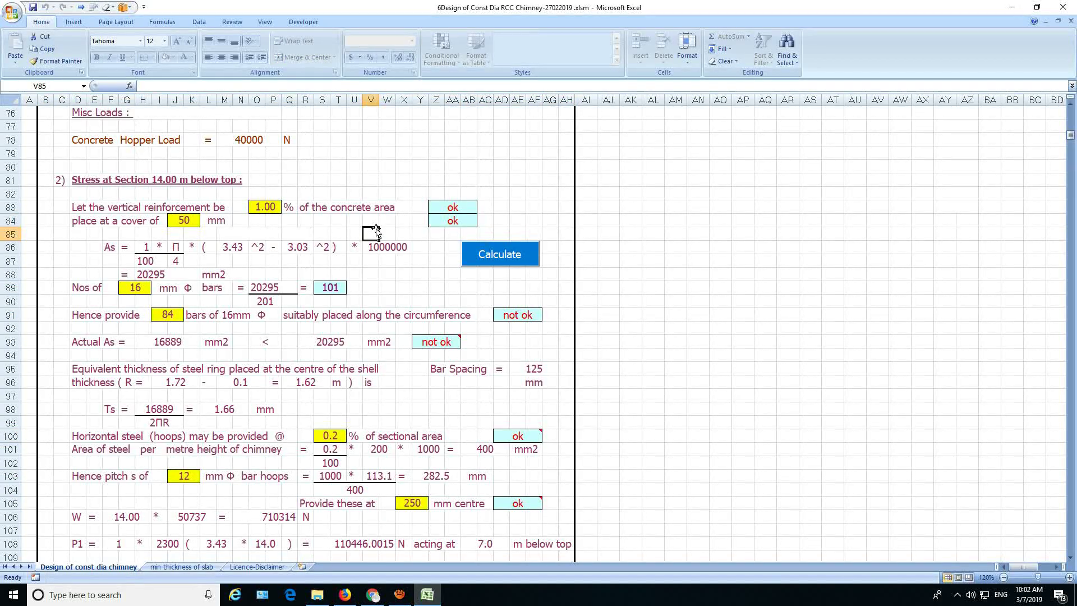
{"action": "scroll", "coordinate": [385, 225], "scroll_direction": "down", "scroll_amount": 2}
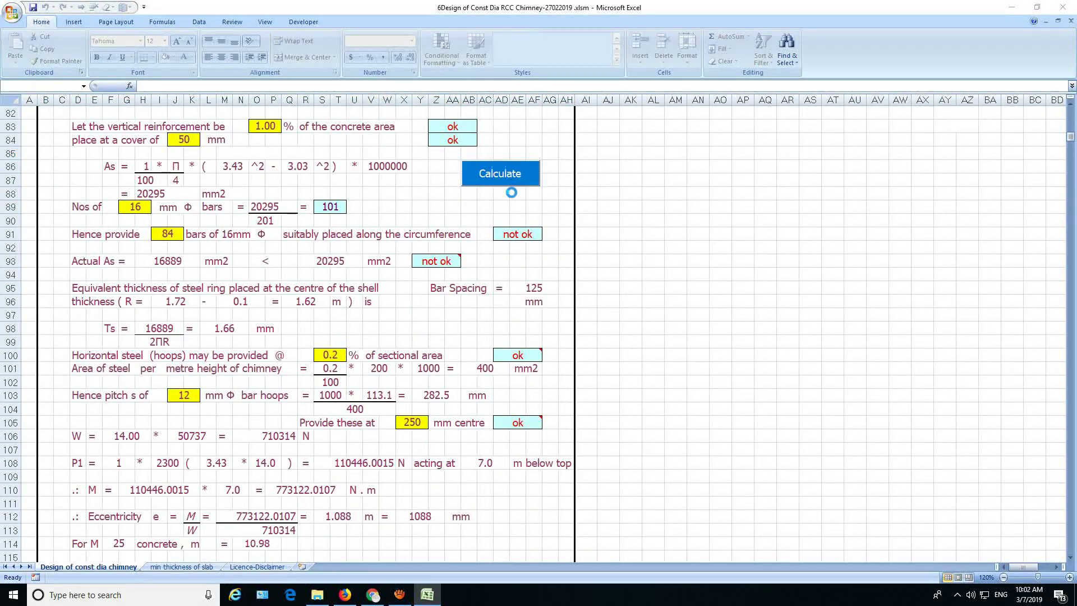
{"action": "left_click", "coordinate": [546, 332]}
{"action": "scroll", "coordinate": [516, 282], "scroll_direction": "down", "scroll_amount": 5}
Scroll past the 24 m and 40 m stress checks to the Φ eccentricity adjustment at row 307
{"action": "scroll", "coordinate": [516, 282], "scroll_direction": "down", "scroll_amount": 17}
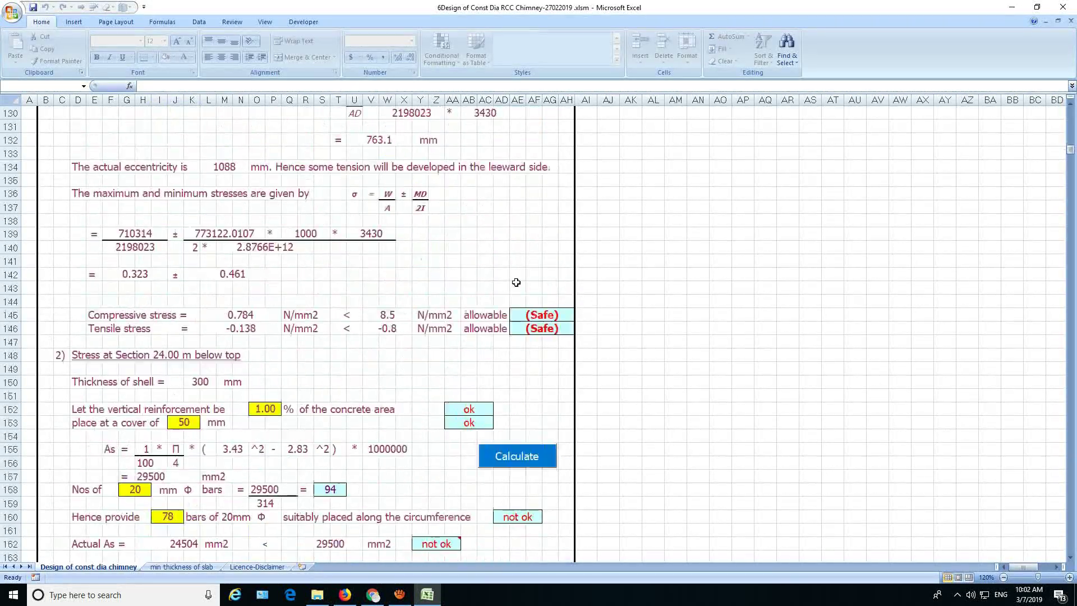
{"action": "scroll", "coordinate": [516, 282], "scroll_direction": "down", "scroll_amount": 15}
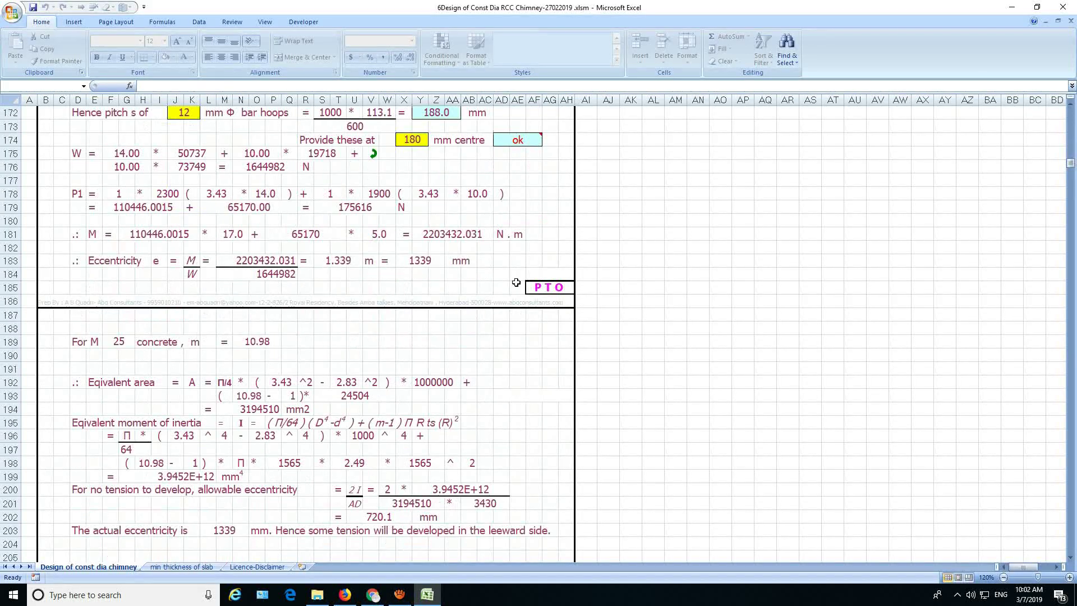
{"action": "scroll", "coordinate": [516, 282], "scroll_direction": "down", "scroll_amount": 3}
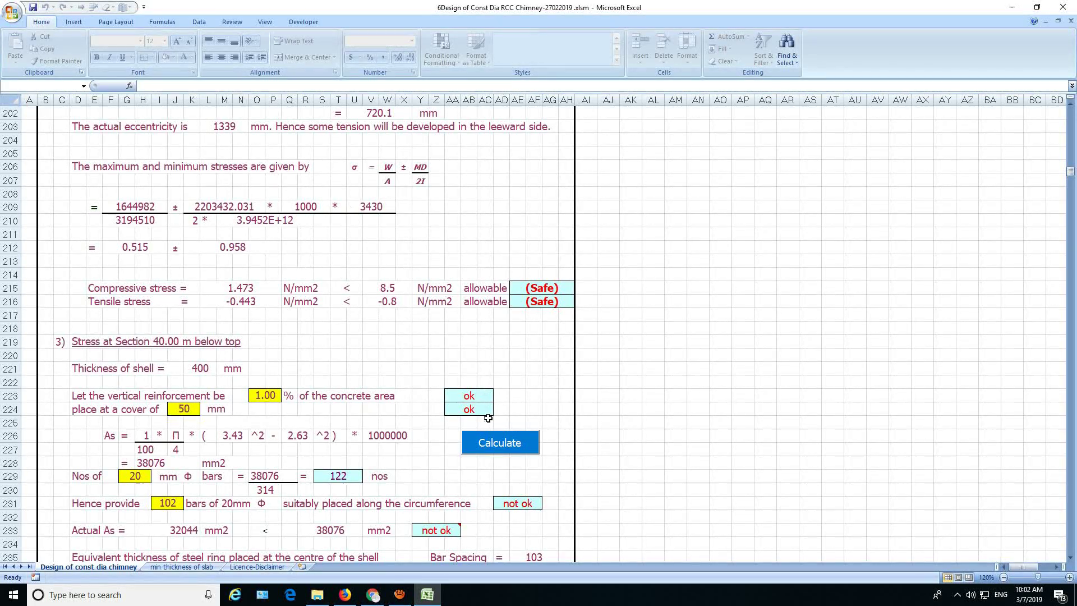
{"action": "scroll", "coordinate": [488, 385], "scroll_direction": "down", "scroll_amount": 12}
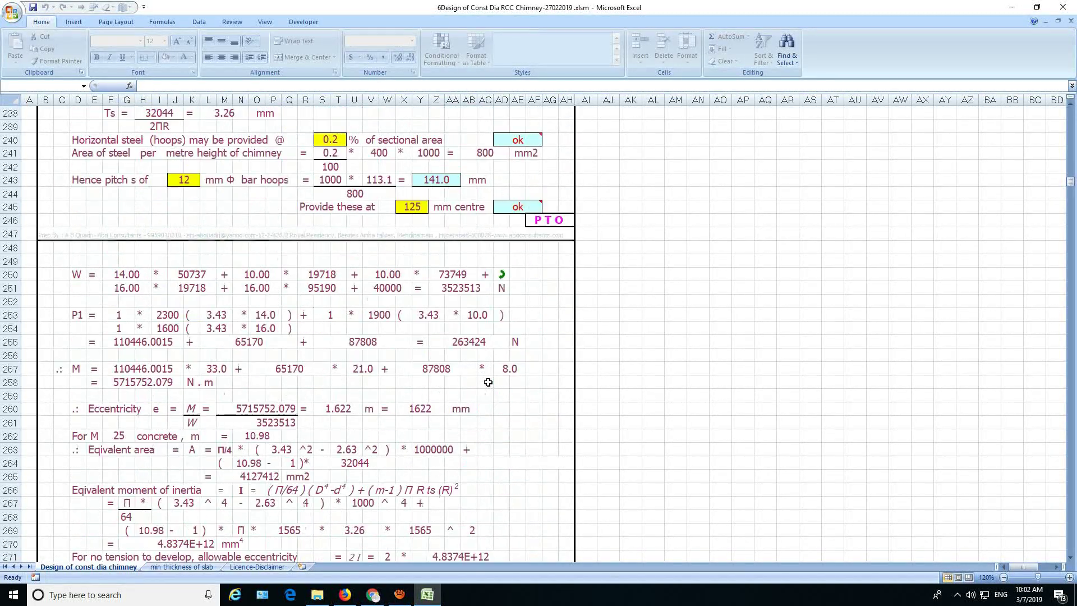
{"action": "scroll", "coordinate": [488, 382], "scroll_direction": "down", "scroll_amount": 10}
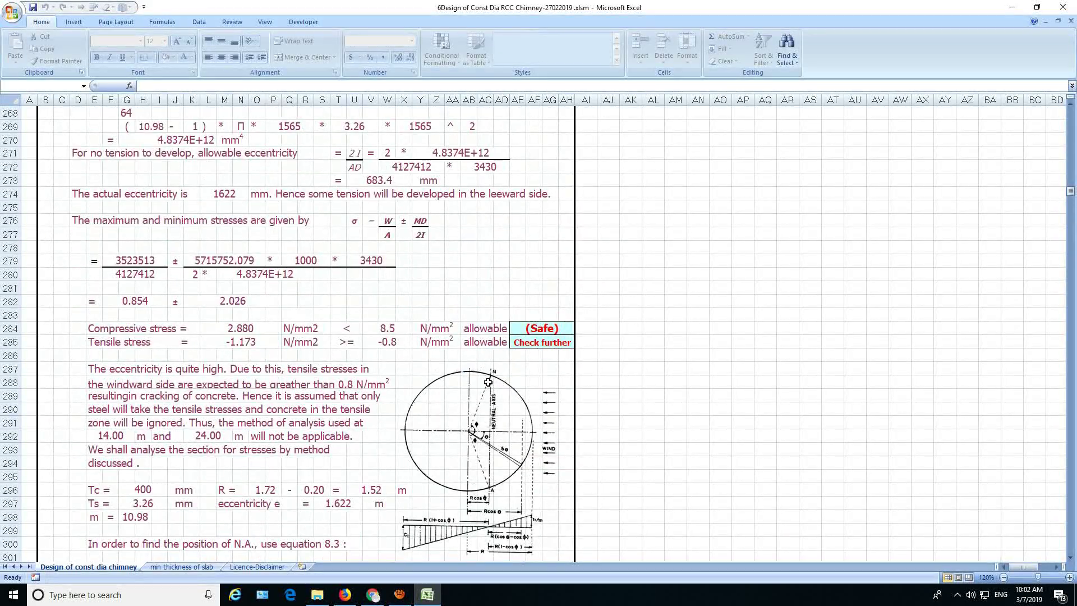
{"action": "scroll", "coordinate": [489, 386], "scroll_direction": "down", "scroll_amount": 3}
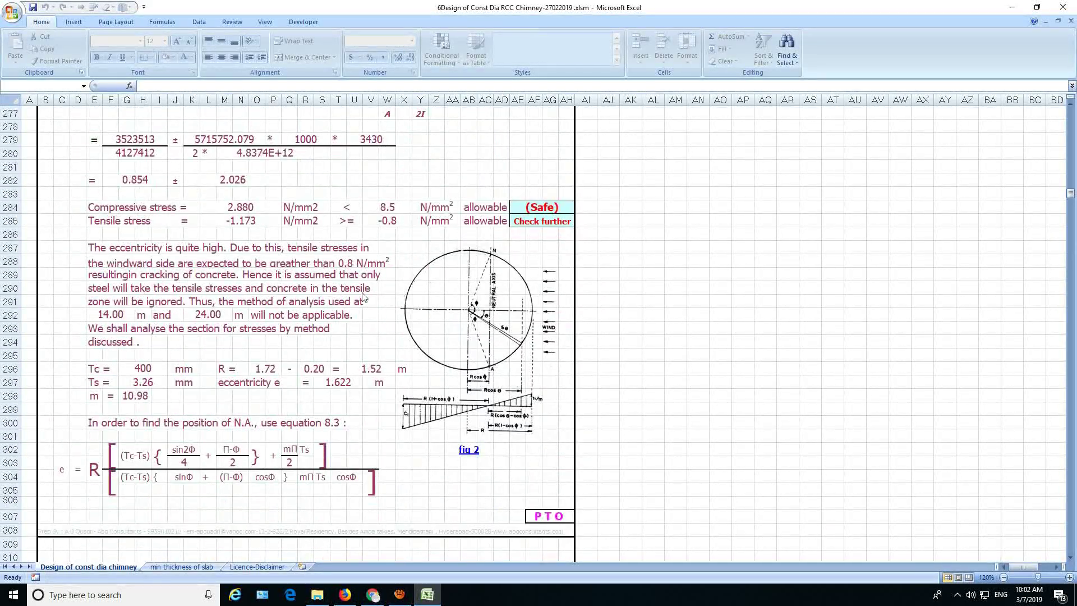
{"action": "scroll", "coordinate": [345, 295], "scroll_direction": "down", "scroll_amount": 10}
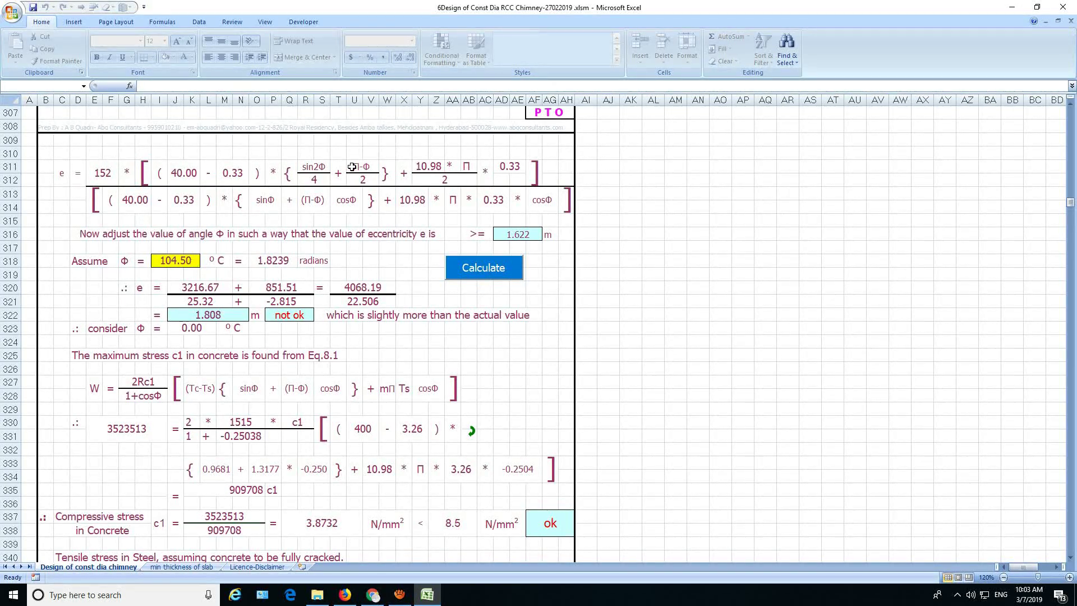
{"action": "scroll", "coordinate": [351, 166], "scroll_direction": "down", "scroll_amount": 1}
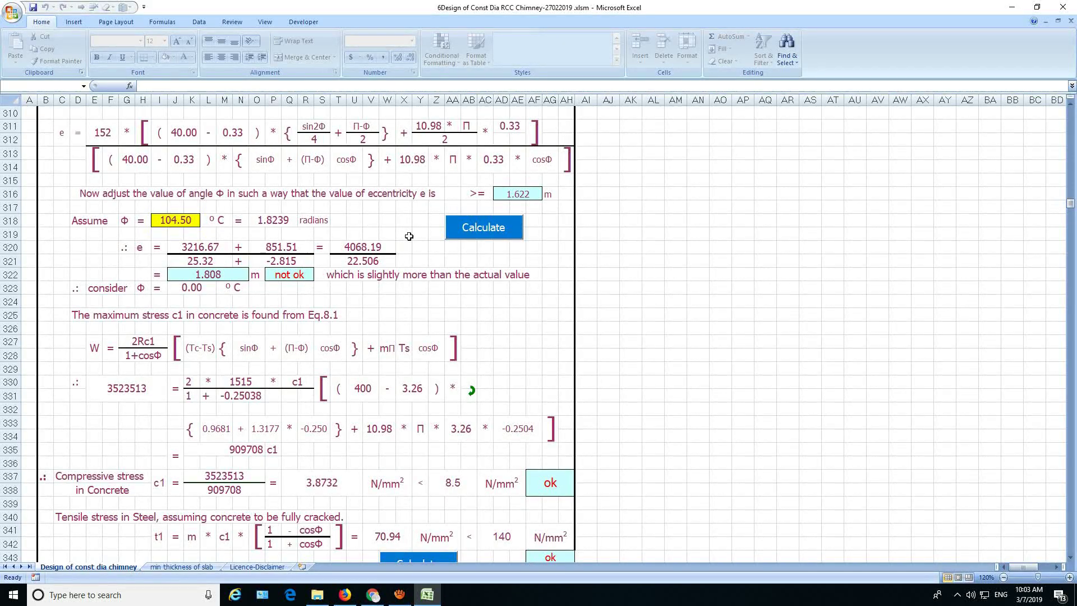
{"action": "scroll", "coordinate": [409, 236], "scroll_direction": "down", "scroll_amount": 1}
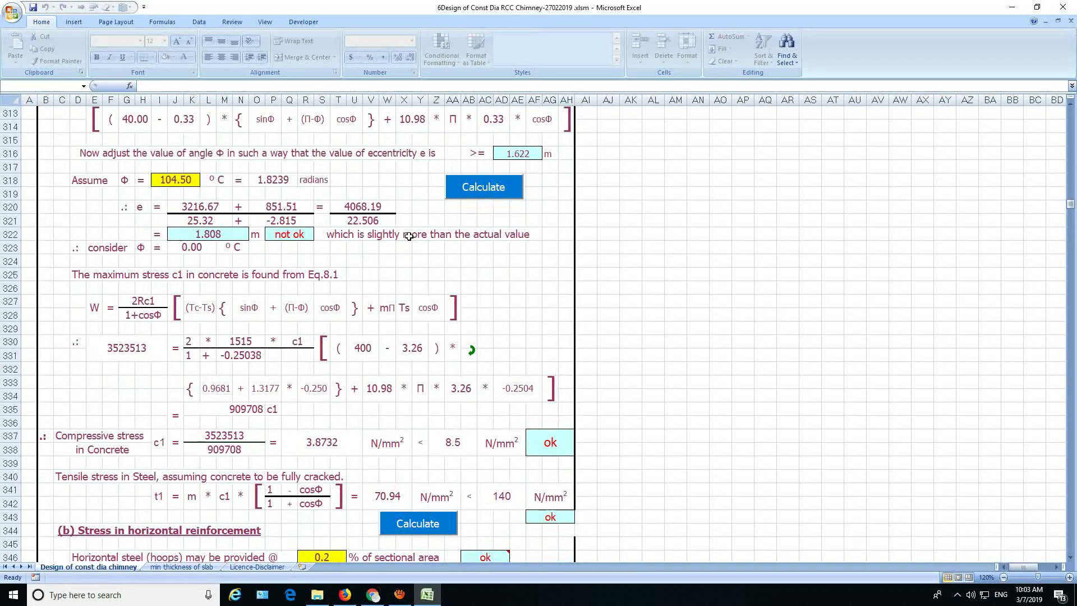
{"action": "scroll", "coordinate": [409, 236], "scroll_direction": "down", "scroll_amount": 5}
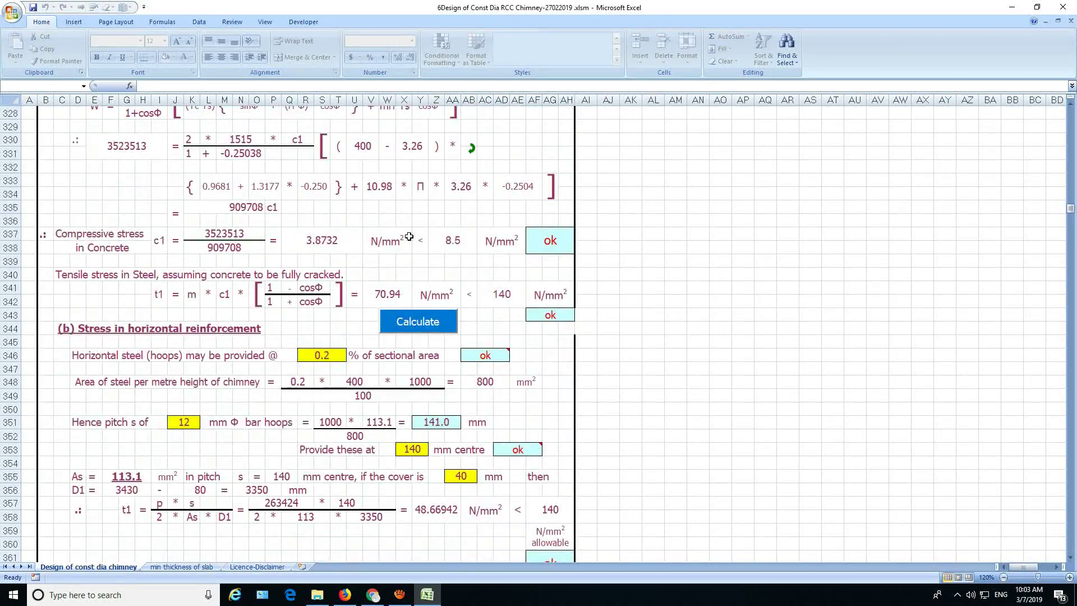
{"action": "scroll", "coordinate": [409, 236], "scroll_direction": "down", "scroll_amount": 2}
{"action": "scroll", "coordinate": [235, 249], "scroll_direction": "down", "scroll_amount": 8}
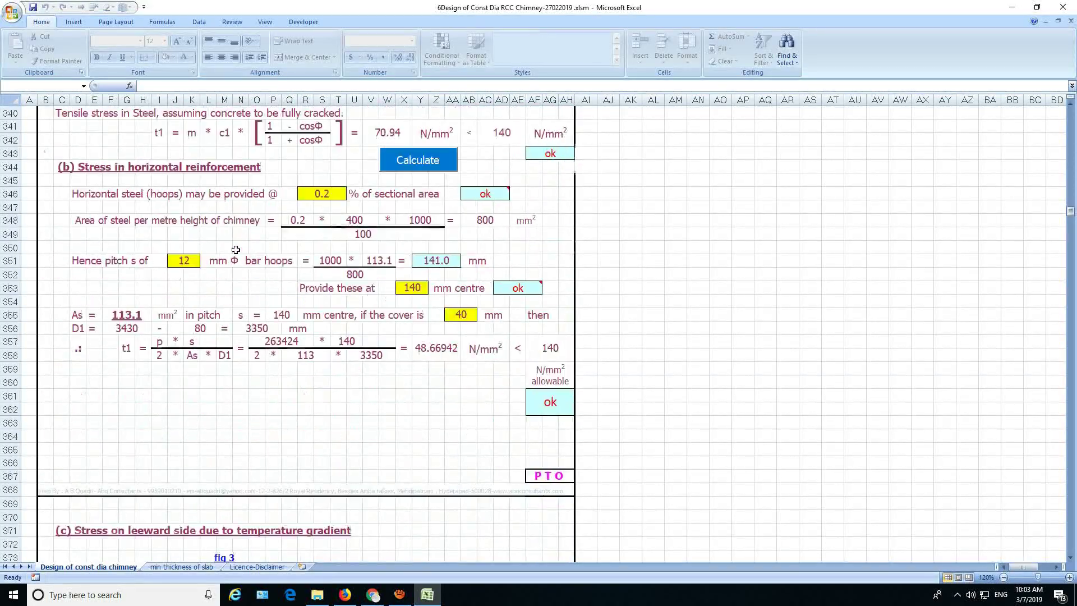
{"action": "scroll", "coordinate": [235, 249], "scroll_direction": "up", "scroll_amount": 20}
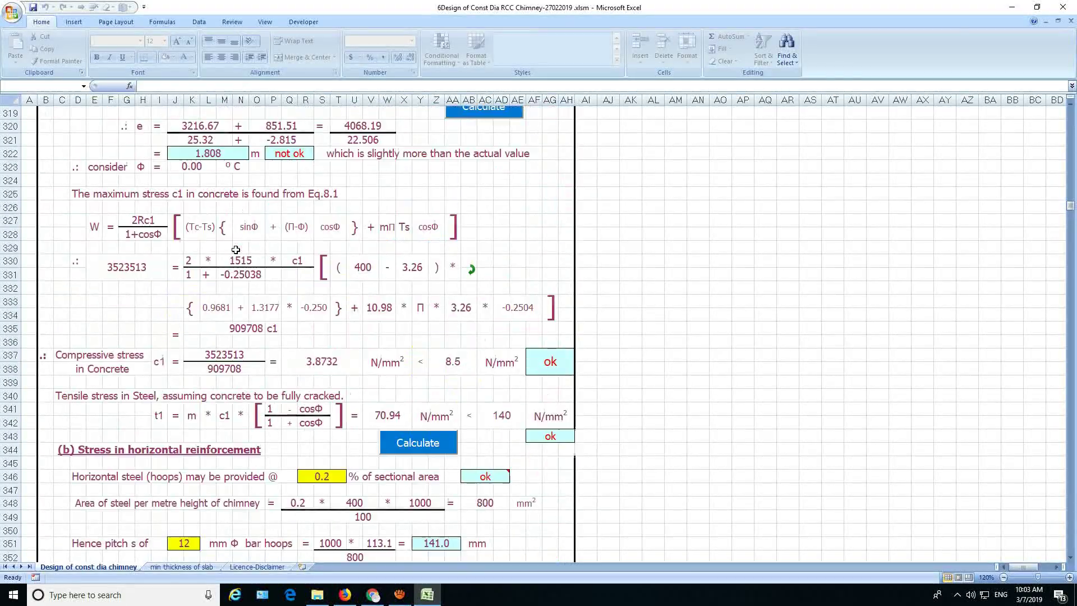
{"action": "scroll", "coordinate": [236, 249], "scroll_direction": "up", "scroll_amount": 20}
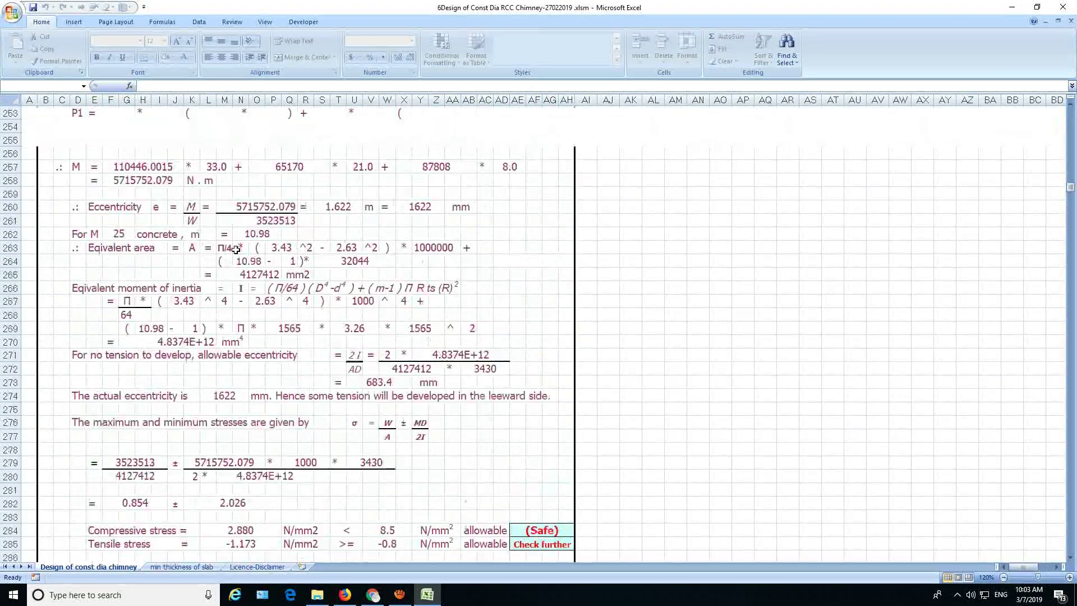
{"action": "scroll", "coordinate": [235, 249], "scroll_direction": "up", "scroll_amount": 9}
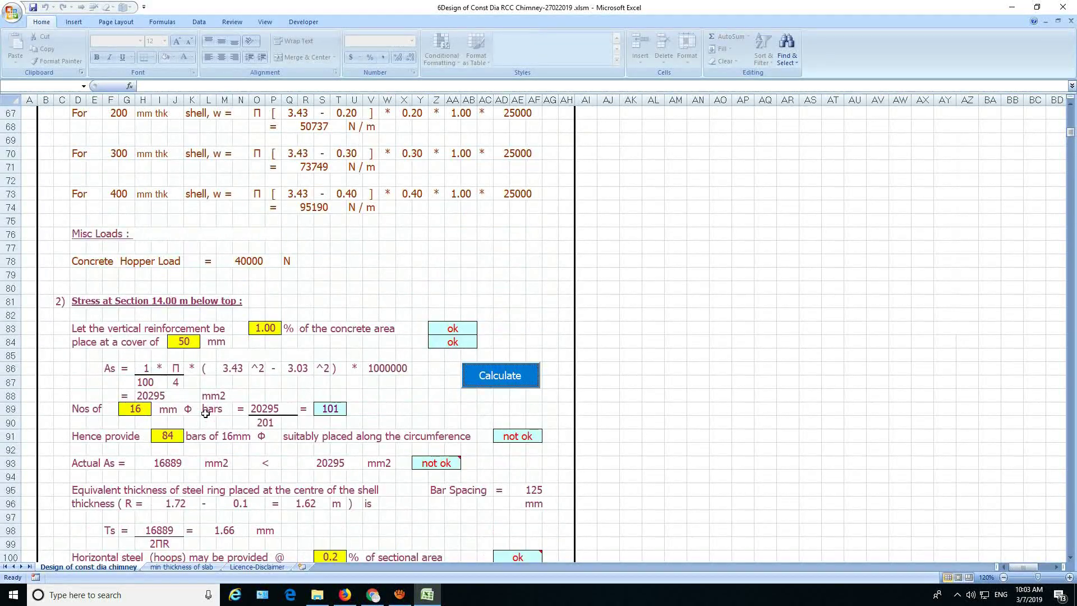
{"action": "scroll", "coordinate": [205, 413], "scroll_direction": "up", "scroll_amount": 3}
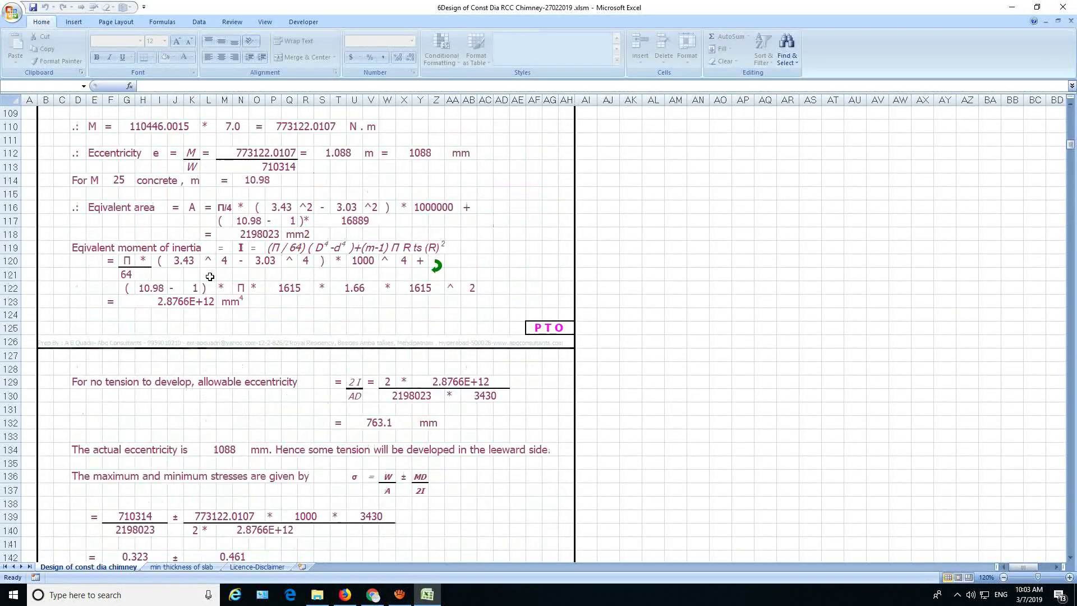
{"action": "scroll", "coordinate": [210, 277], "scroll_direction": "down", "scroll_amount": 8}
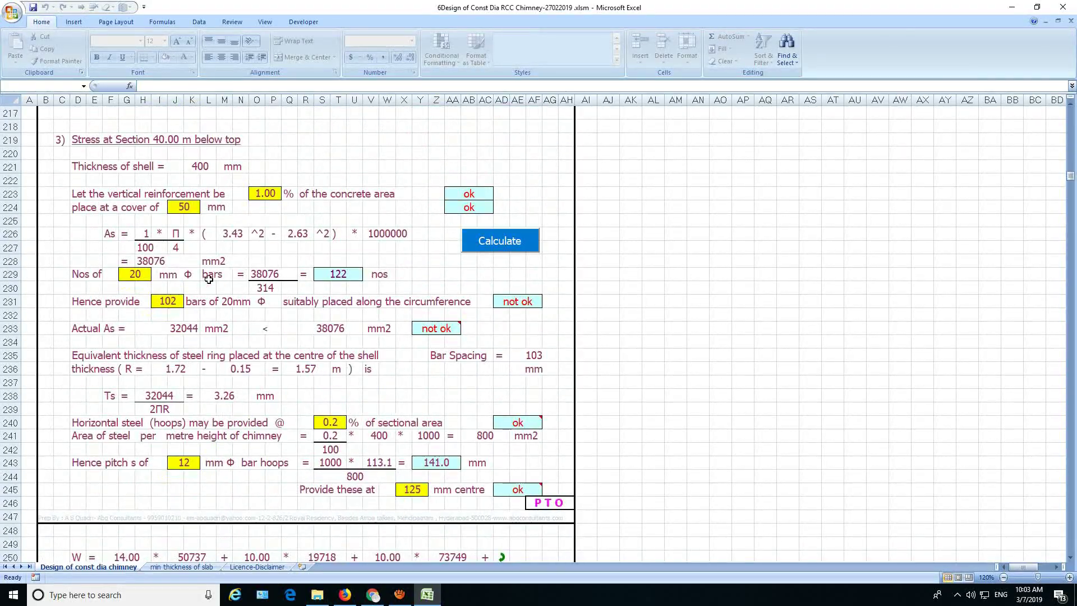
{"action": "scroll", "coordinate": [207, 326], "scroll_direction": "down", "scroll_amount": 7}
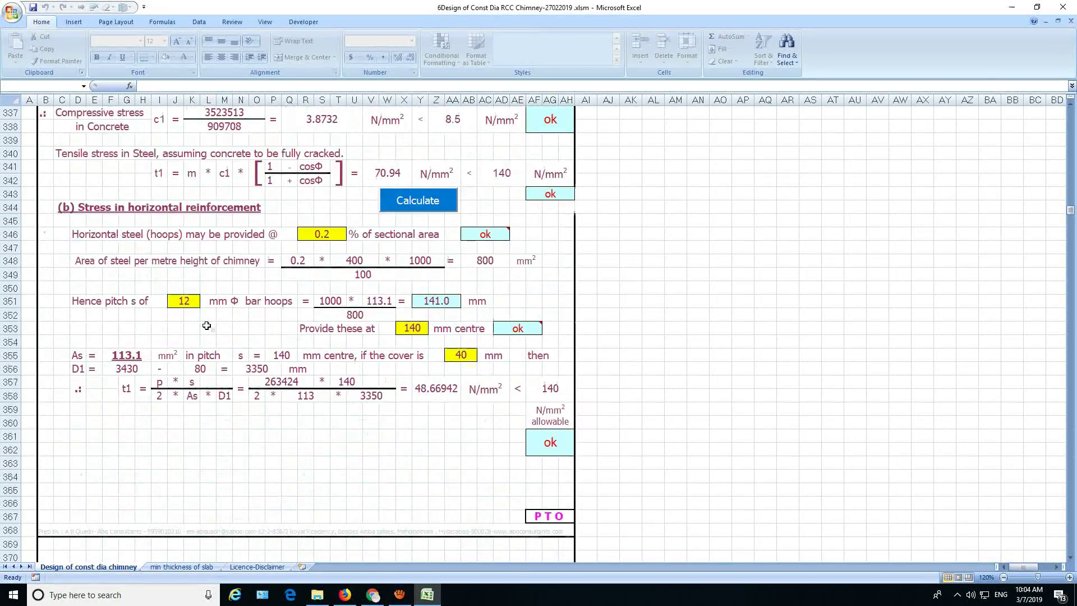
{"action": "scroll", "coordinate": [206, 326], "scroll_direction": "down", "scroll_amount": 1}
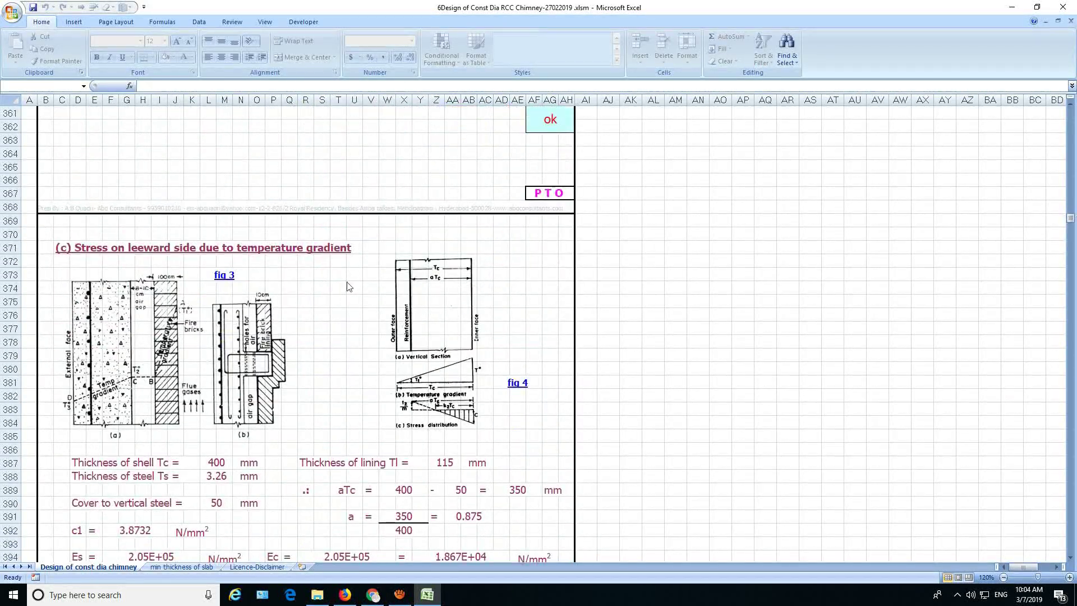
{"action": "scroll", "coordinate": [417, 309], "scroll_direction": "down", "scroll_amount": 4}
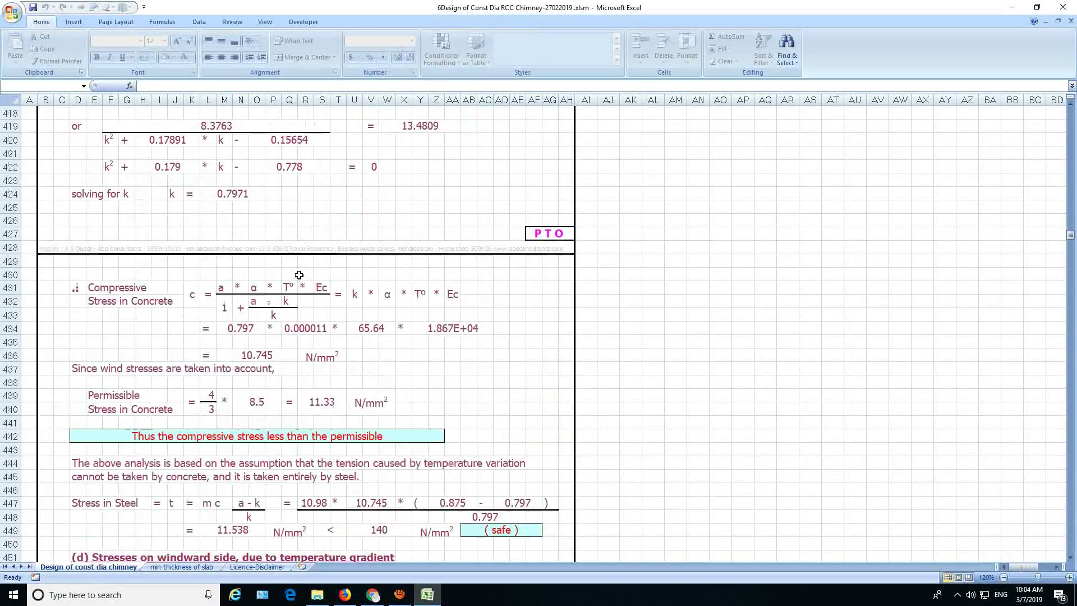
{"action": "scroll", "coordinate": [299, 275], "scroll_direction": "down", "scroll_amount": 4}
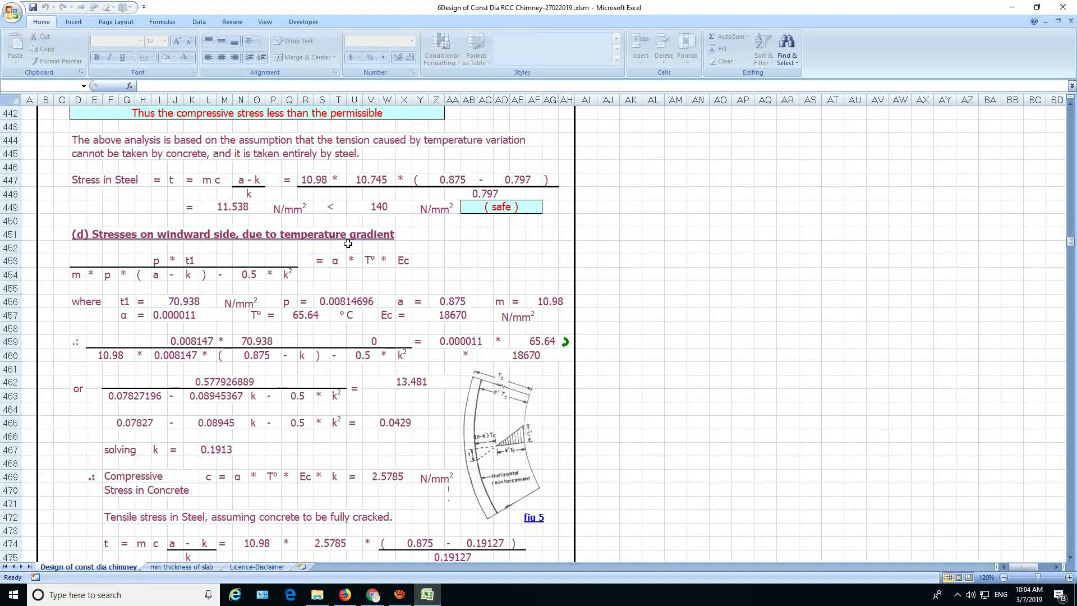
{"action": "scroll", "coordinate": [348, 243], "scroll_direction": "up", "scroll_amount": 3}
{"action": "scroll", "coordinate": [348, 244], "scroll_direction": "up", "scroll_amount": 2}
{"action": "scroll", "coordinate": [348, 244], "scroll_direction": "down", "scroll_amount": 8}
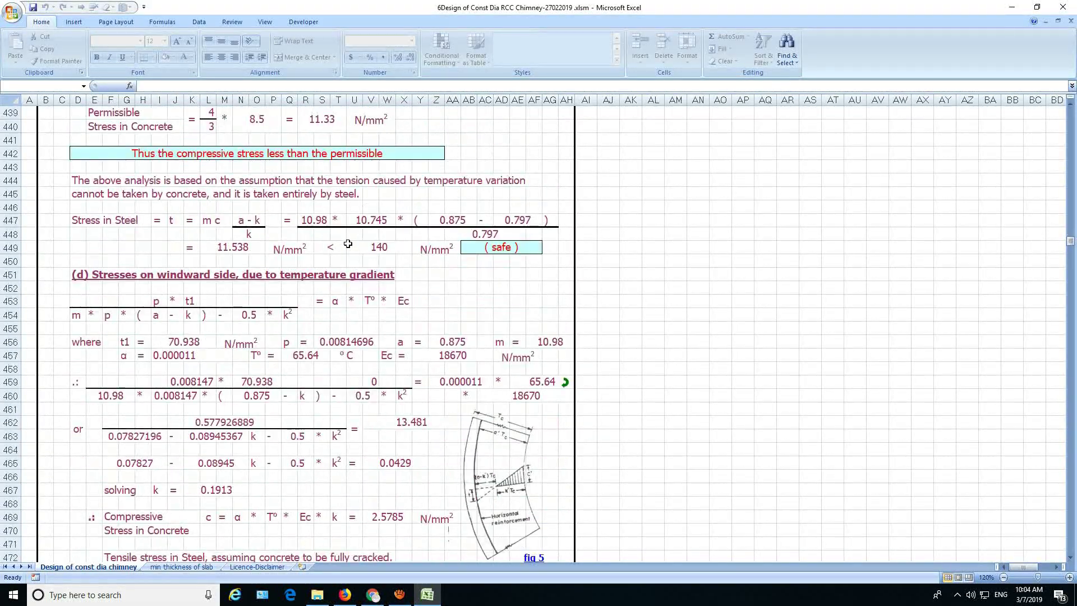
{"action": "scroll", "coordinate": [348, 244], "scroll_direction": "down", "scroll_amount": 3}
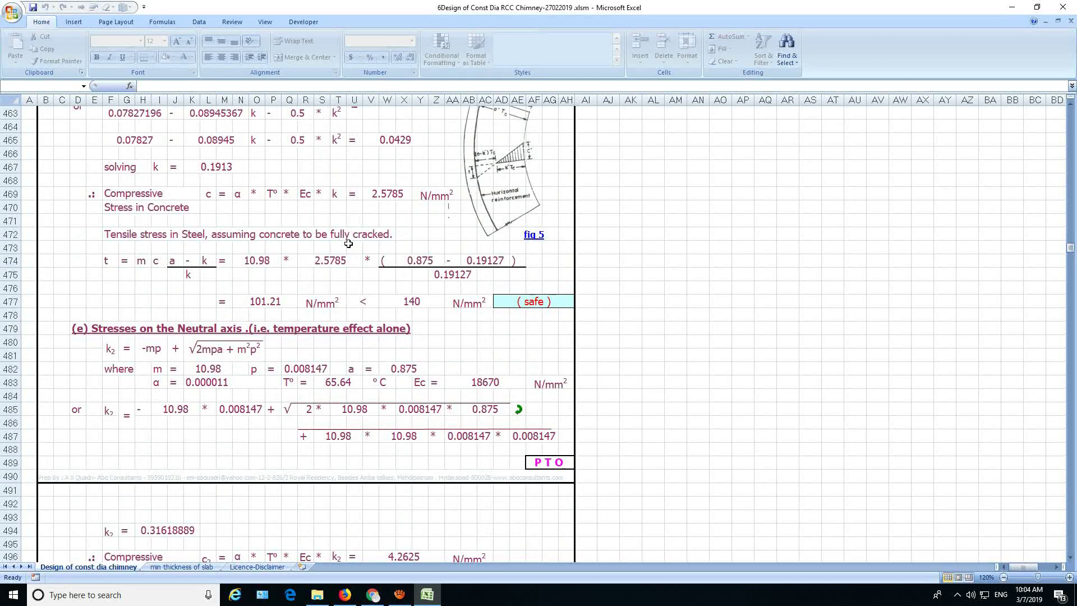
{"action": "scroll", "coordinate": [348, 244], "scroll_direction": "down", "scroll_amount": 14}
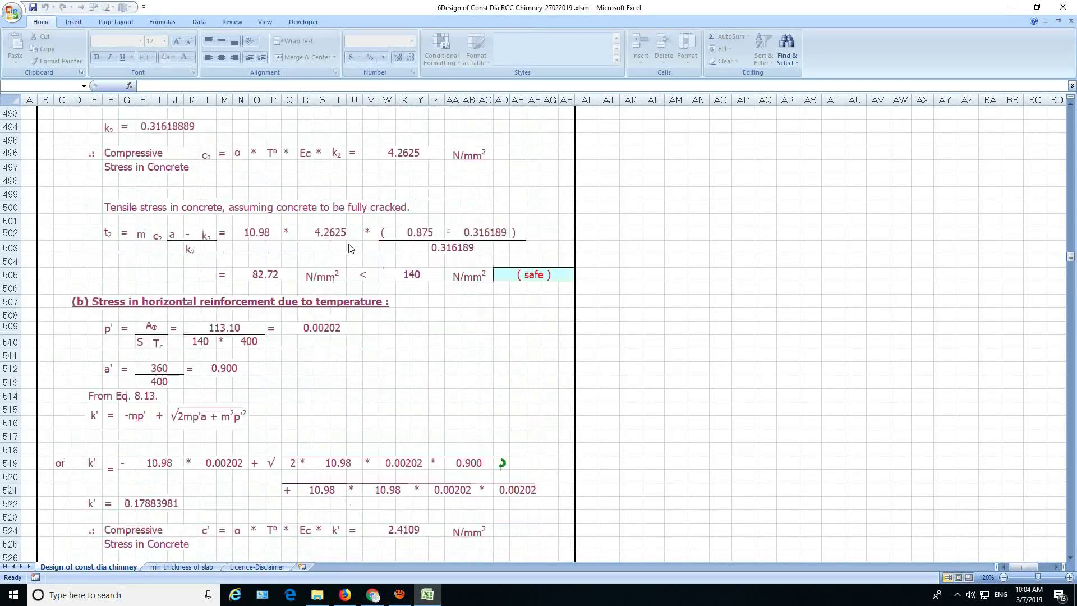
{"action": "scroll", "coordinate": [348, 243], "scroll_direction": "down", "scroll_amount": 8}
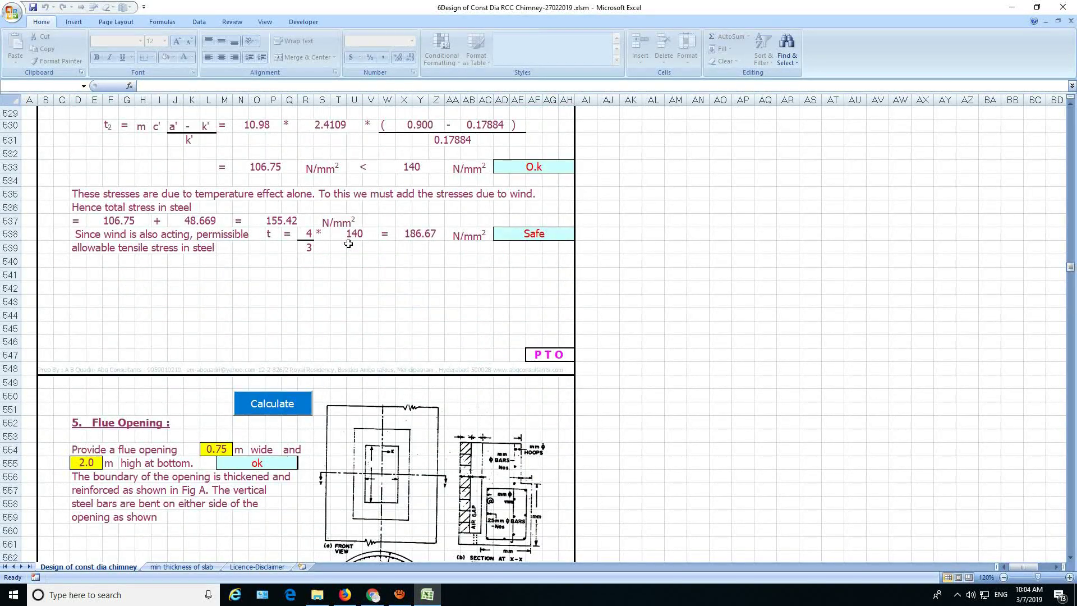
{"action": "scroll", "coordinate": [348, 244], "scroll_direction": "down", "scroll_amount": 4}
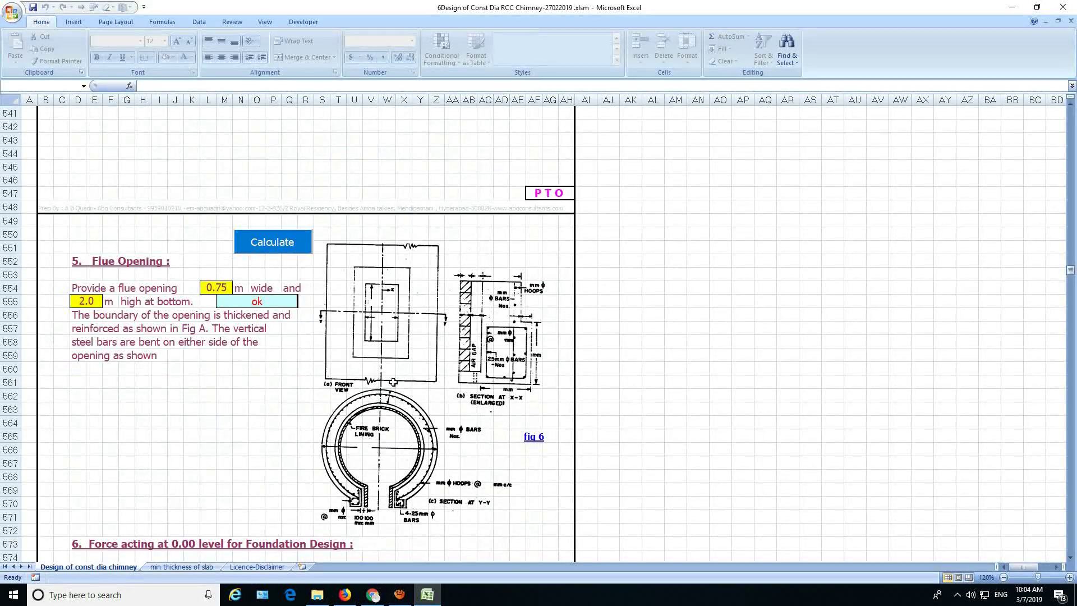
Scroll to rows 634–667: P' 7895.35 kN, M' 6822.13 kN·m, e' 0.8641 m marked Ok
{"action": "scroll", "coordinate": [422, 340], "scroll_direction": "down", "scroll_amount": 8}
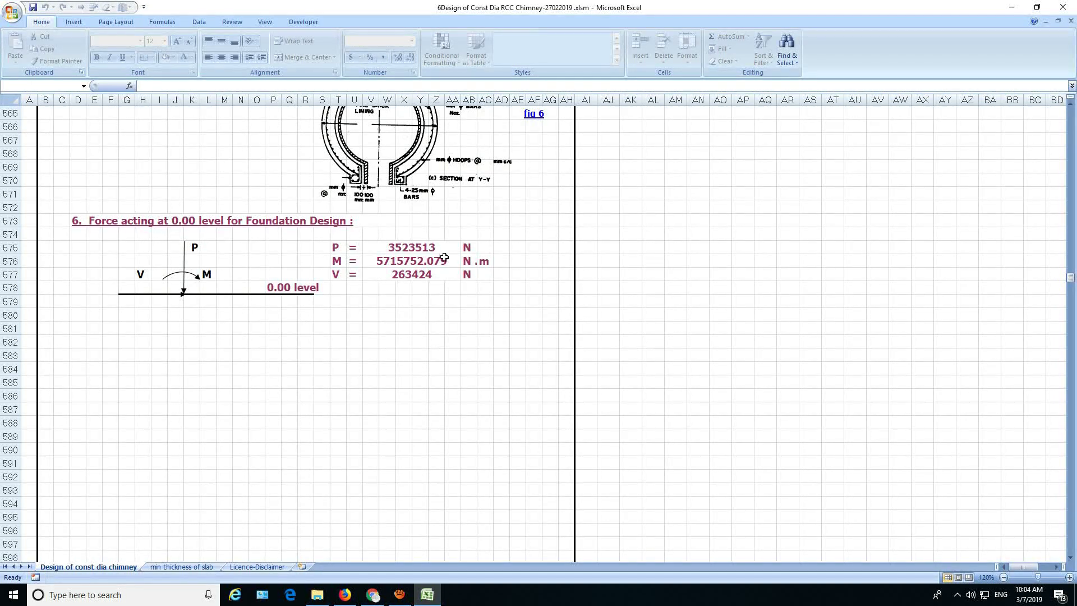
{"action": "scroll", "coordinate": [445, 266], "scroll_direction": "down", "scroll_amount": 10}
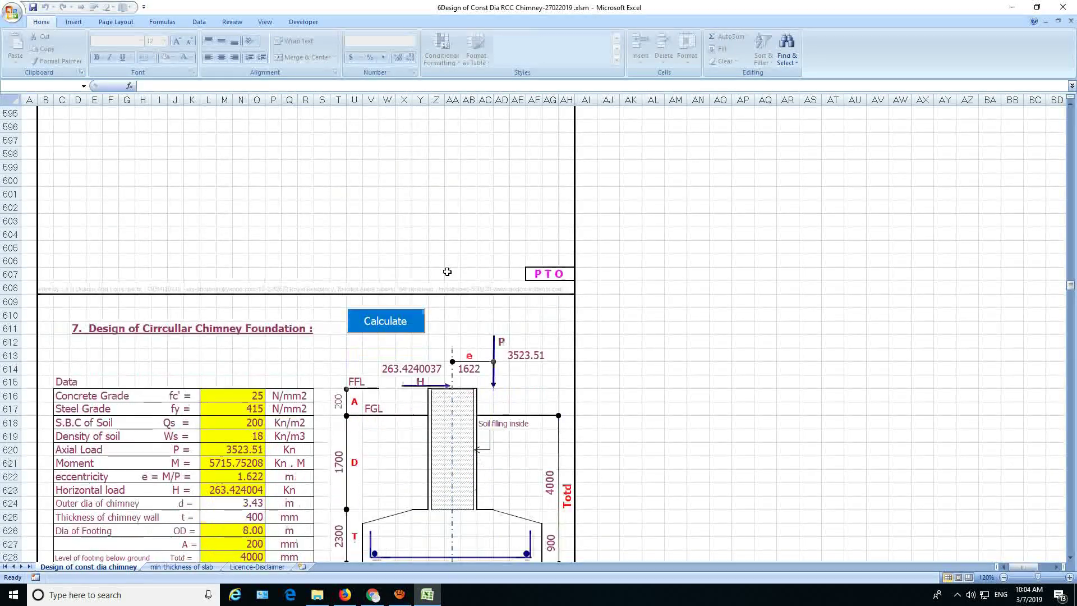
{"action": "scroll", "coordinate": [447, 271], "scroll_direction": "down", "scroll_amount": 2}
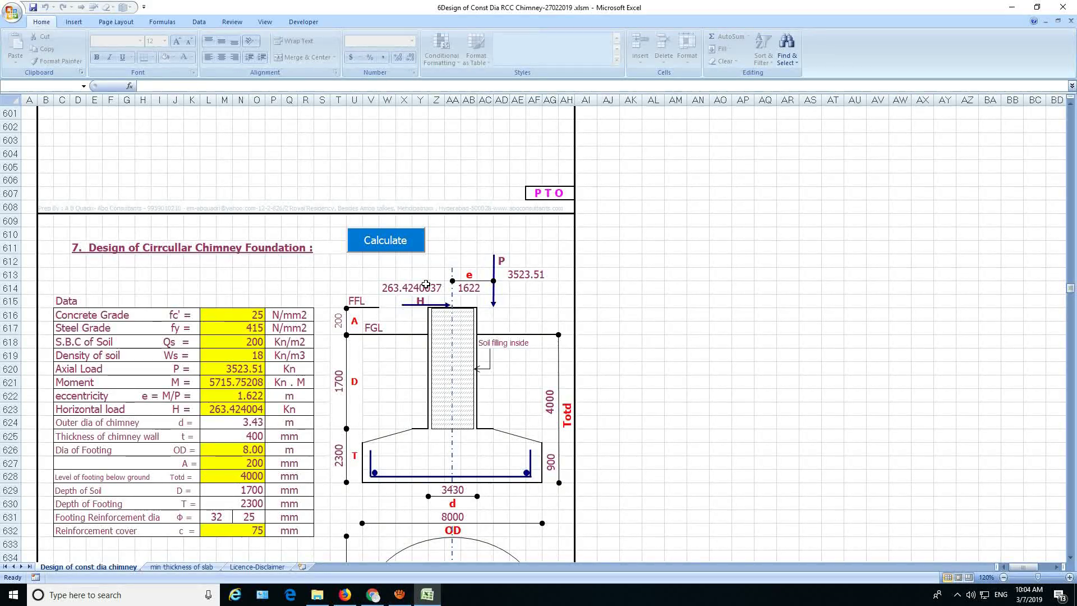
{"action": "scroll", "coordinate": [426, 285], "scroll_direction": "down", "scroll_amount": 2}
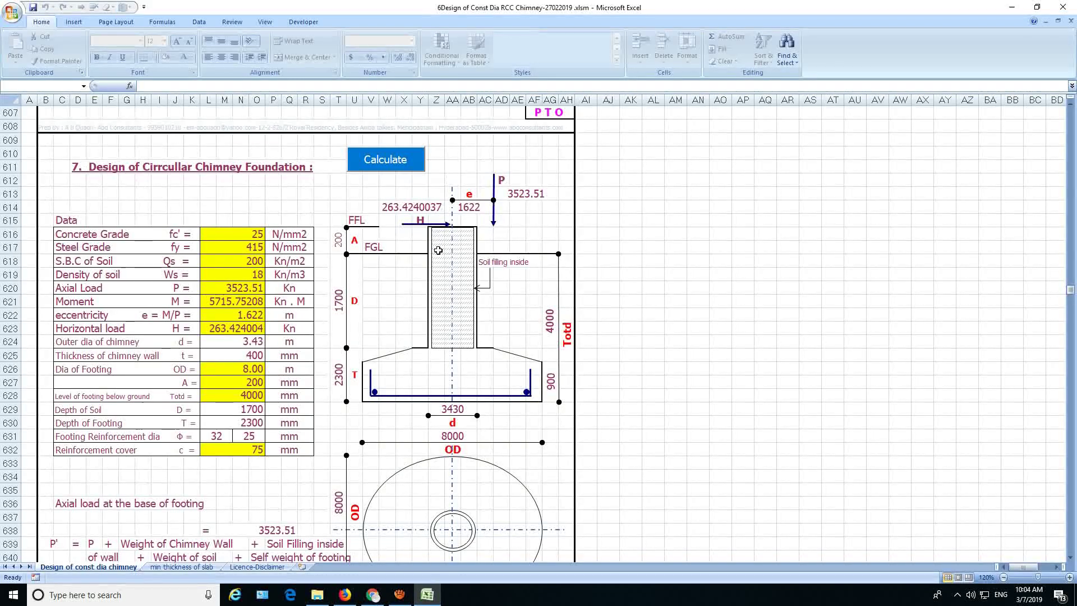
{"action": "scroll", "coordinate": [439, 255], "scroll_direction": "down", "scroll_amount": 1}
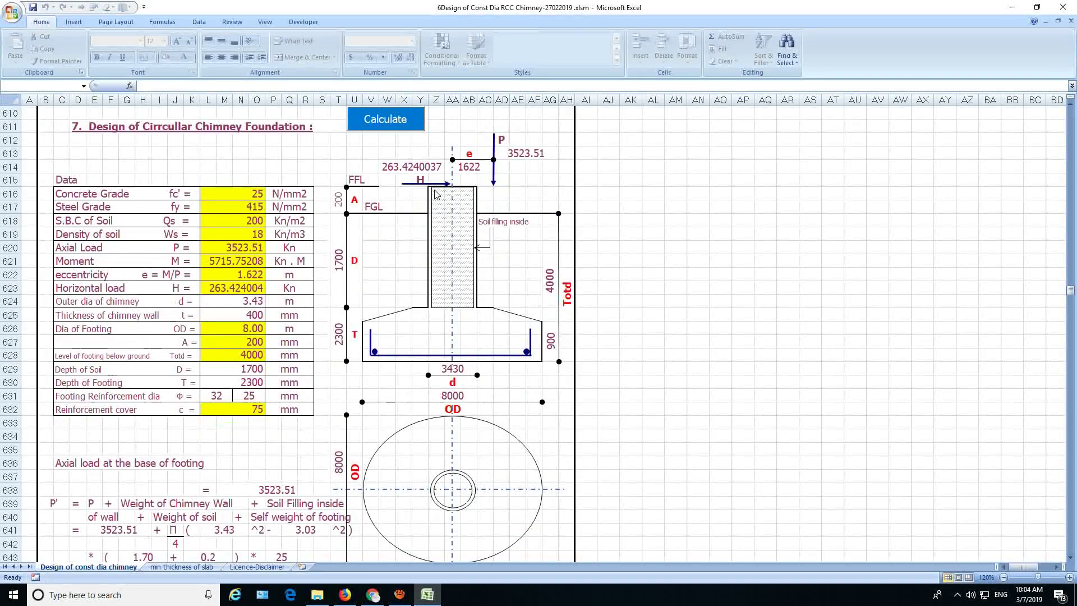
{"action": "scroll", "coordinate": [437, 194], "scroll_direction": "down", "scroll_amount": 2}
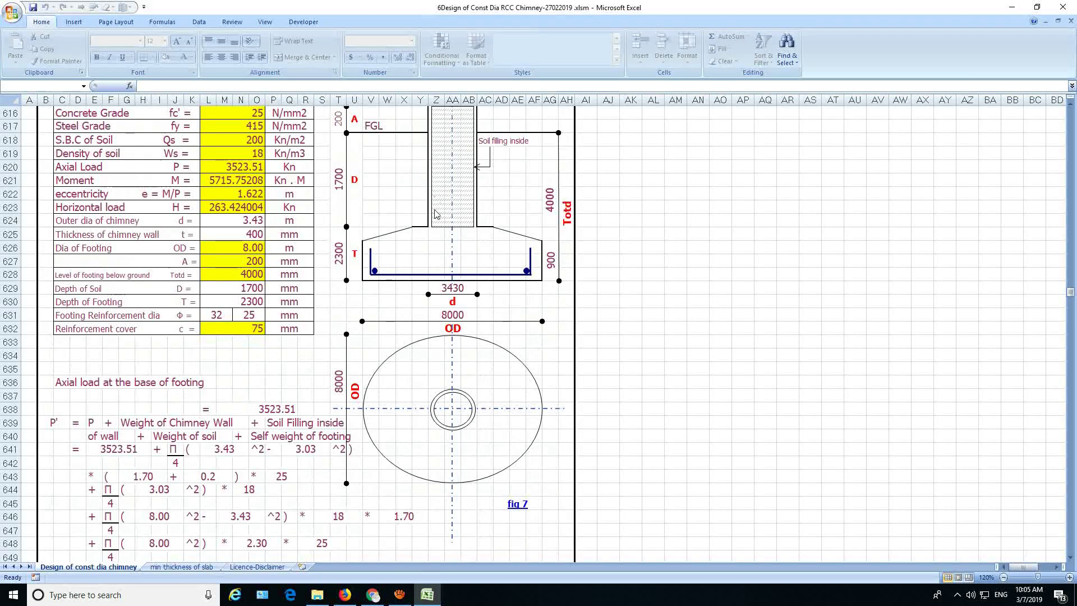
{"action": "scroll", "coordinate": [436, 239], "scroll_direction": "up", "scroll_amount": 2}
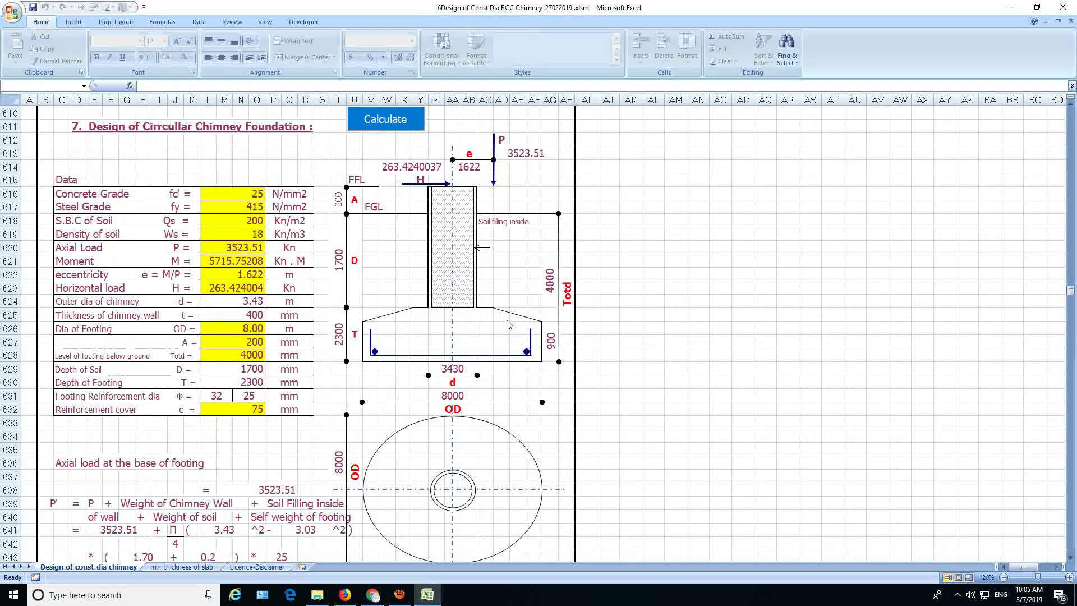
{"action": "scroll", "coordinate": [448, 262], "scroll_direction": "down", "scroll_amount": 1}
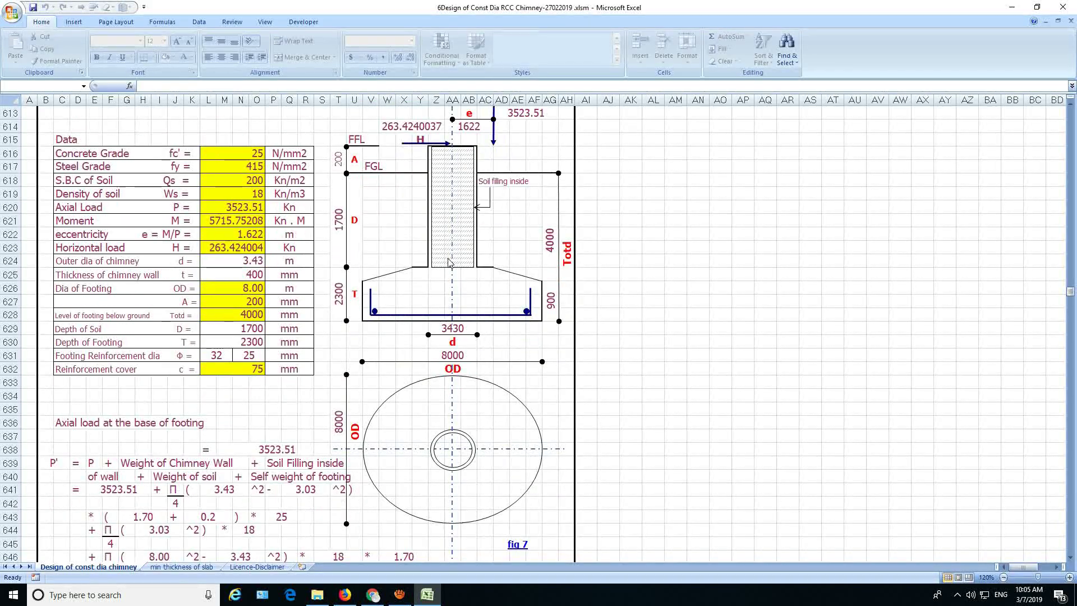
{"action": "scroll", "coordinate": [449, 263], "scroll_direction": "down", "scroll_amount": 1}
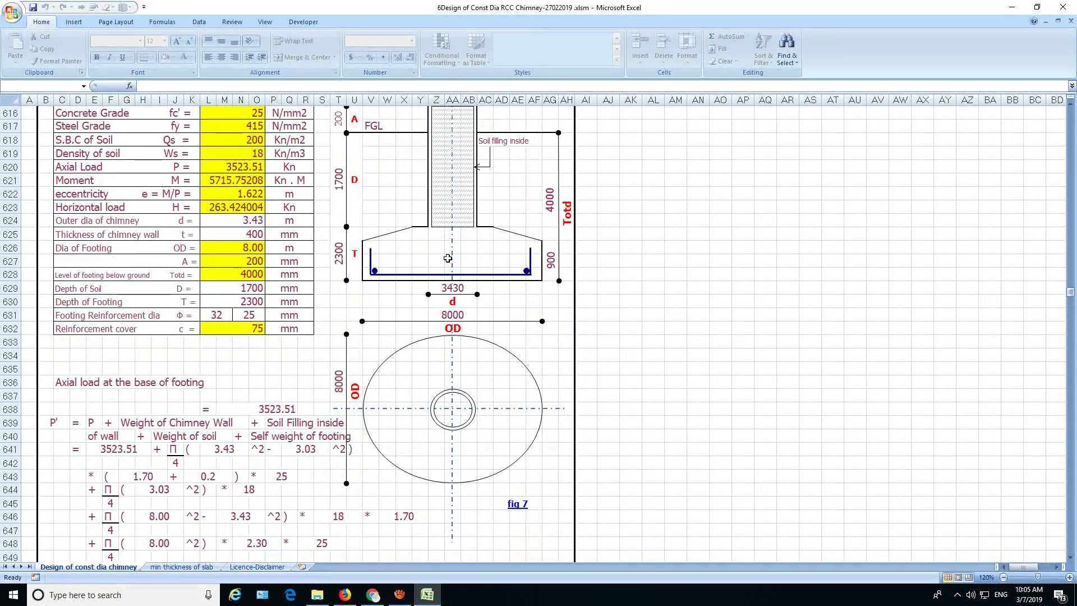
{"action": "scroll", "coordinate": [447, 258], "scroll_direction": "down", "scroll_amount": 9}
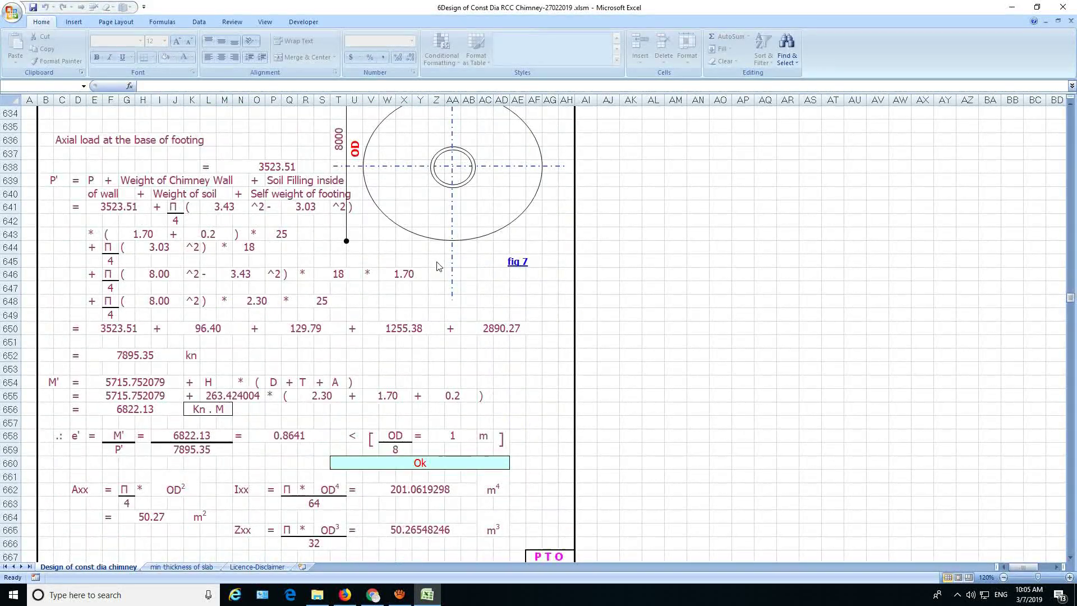
Scroll through base pressure and footing slab checks to punching shear: 483 mm needed, 2225 mm provided, OK
{"action": "scroll", "coordinate": [438, 265], "scroll_direction": "down", "scroll_amount": 2}
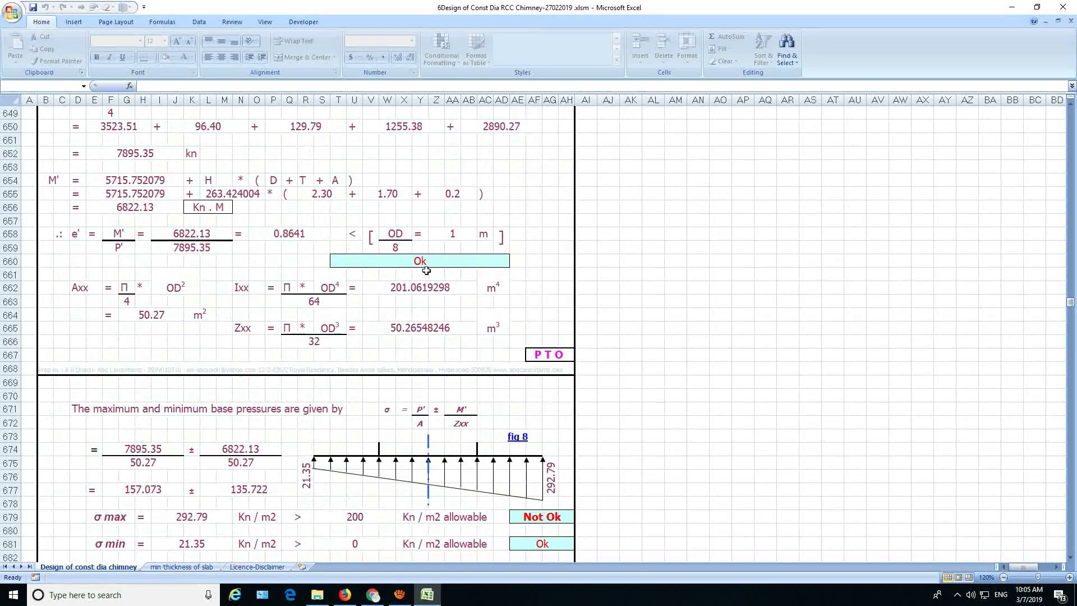
{"action": "scroll", "coordinate": [427, 271], "scroll_direction": "down", "scroll_amount": 4}
{"action": "scroll", "coordinate": [426, 270], "scroll_direction": "down", "scroll_amount": 2}
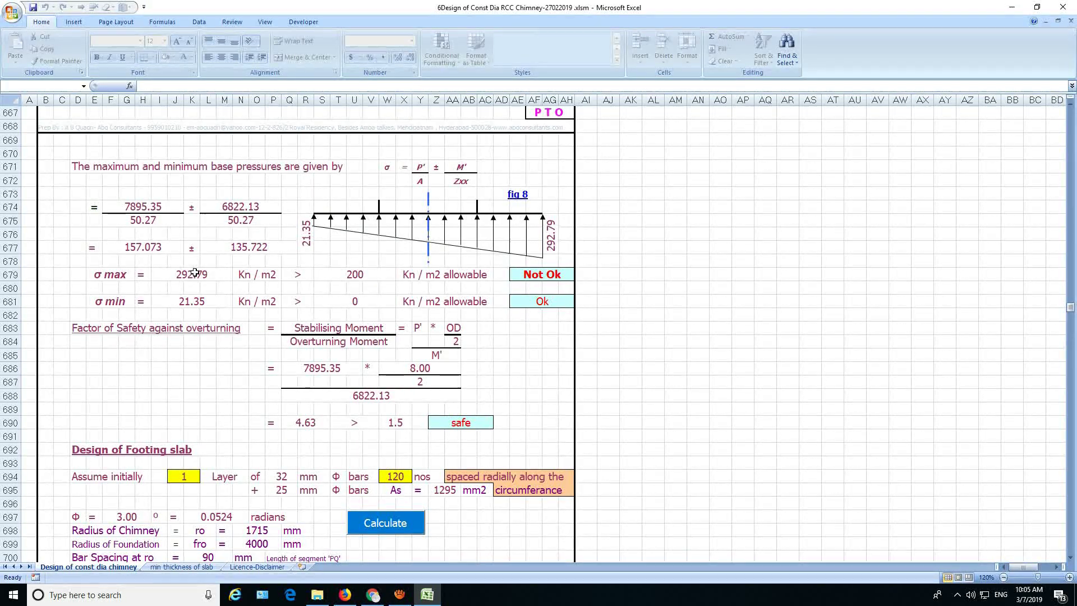
{"action": "scroll", "coordinate": [193, 274], "scroll_direction": "down", "scroll_amount": 1}
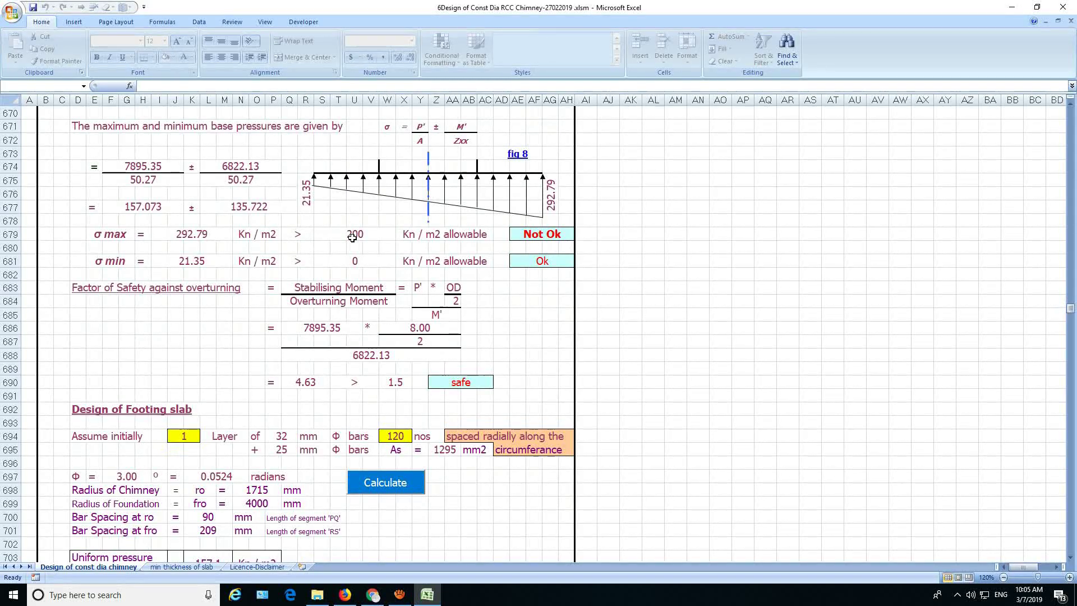
{"action": "scroll", "coordinate": [352, 238], "scroll_direction": "down", "scroll_amount": 5}
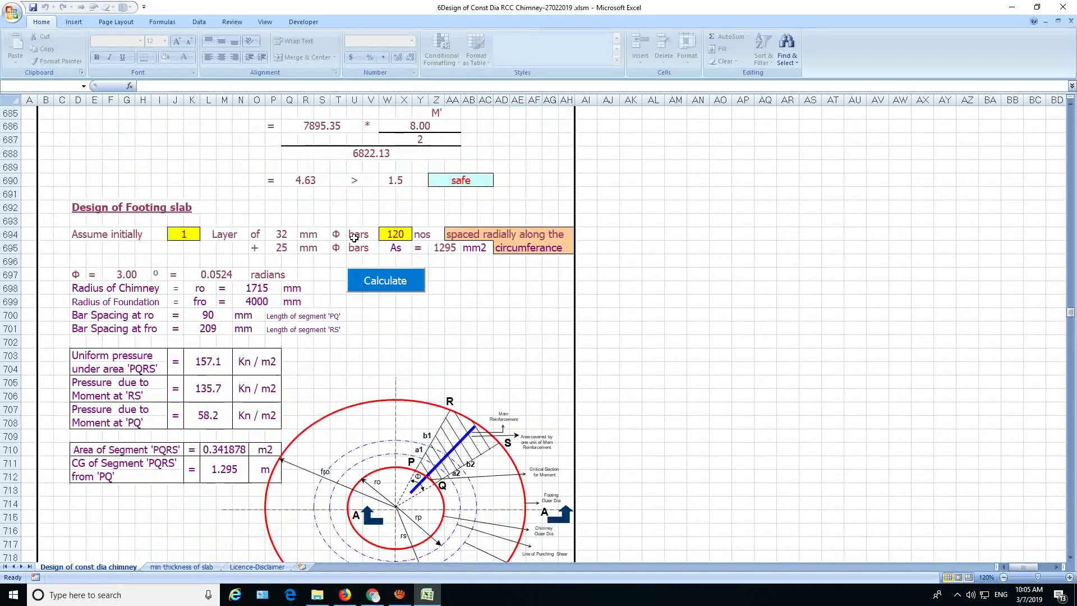
{"action": "scroll", "coordinate": [354, 237], "scroll_direction": "down", "scroll_amount": 4}
{"action": "scroll", "coordinate": [355, 230], "scroll_direction": "up", "scroll_amount": 3}
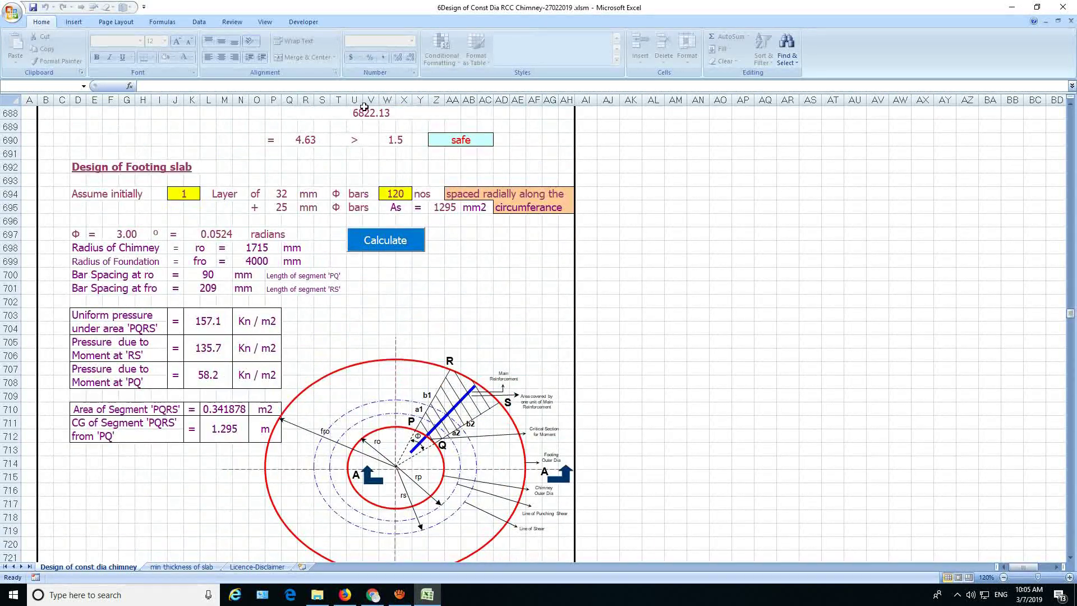
{"action": "scroll", "coordinate": [387, 224], "scroll_direction": "up", "scroll_amount": 3}
{"action": "scroll", "coordinate": [394, 253], "scroll_direction": "down", "scroll_amount": 5}
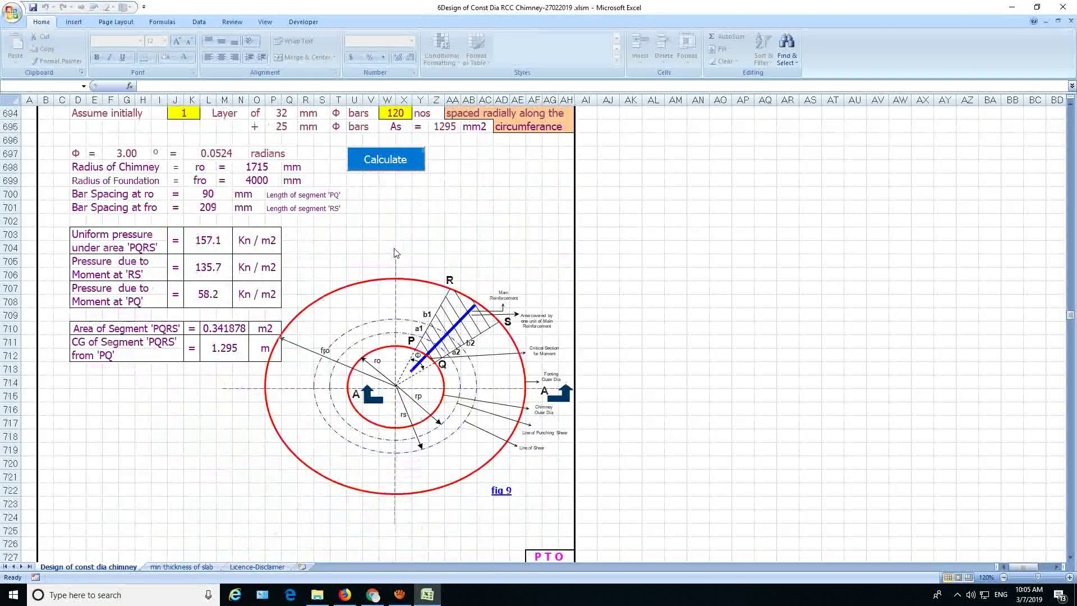
{"action": "scroll", "coordinate": [395, 253], "scroll_direction": "down", "scroll_amount": 8}
{"action": "scroll", "coordinate": [394, 253], "scroll_direction": "down", "scroll_amount": 2}
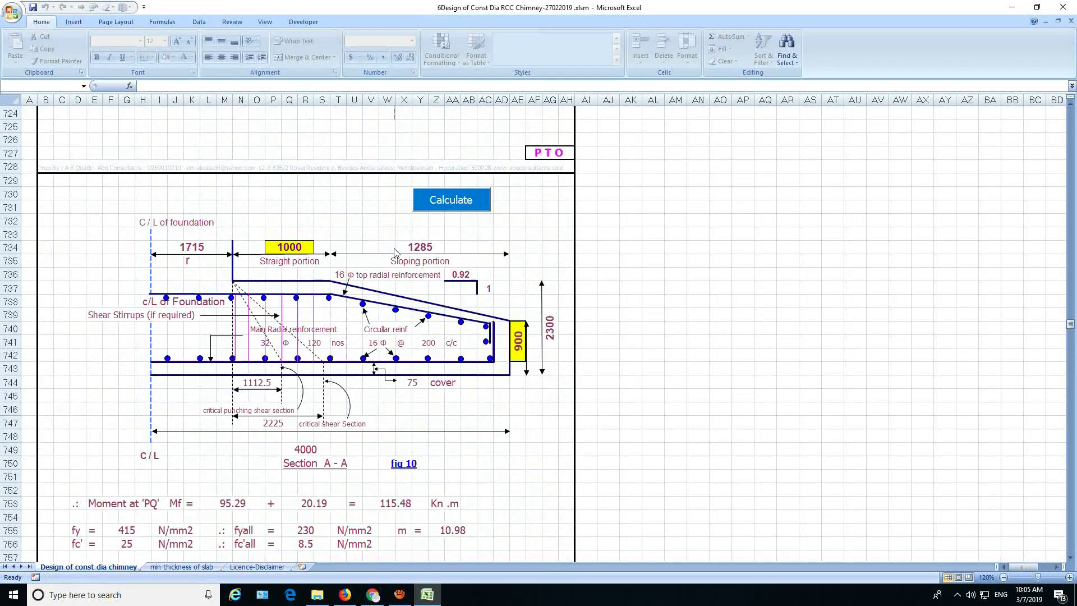
Scroll past the all-ok shear table to the Check Deflection of Chimney heading
{"action": "scroll", "coordinate": [503, 385], "scroll_direction": "down", "scroll_amount": 15}
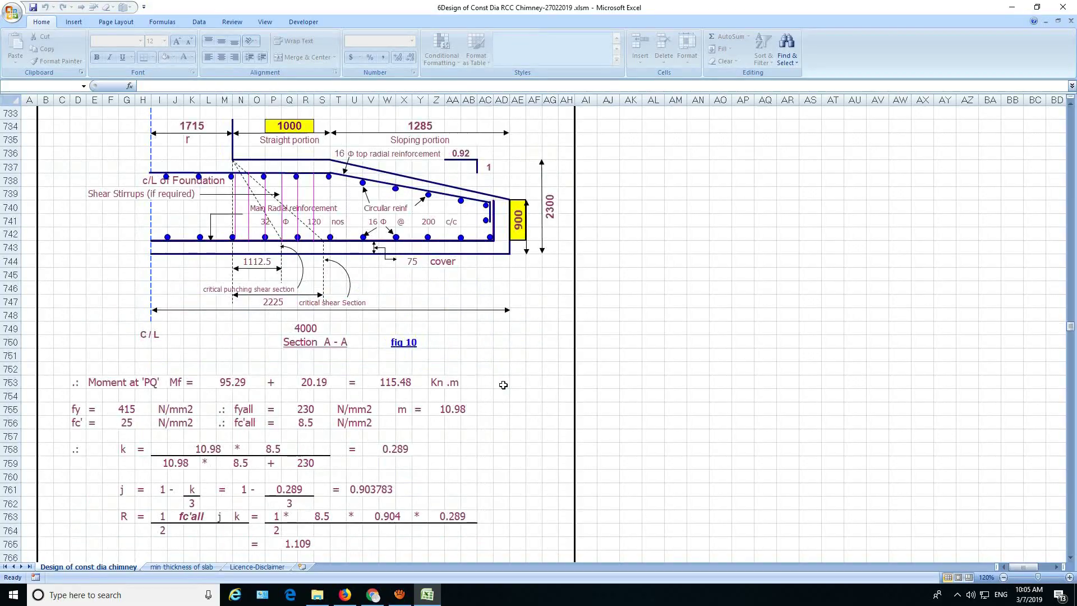
{"action": "scroll", "coordinate": [504, 385], "scroll_direction": "down", "scroll_amount": 11}
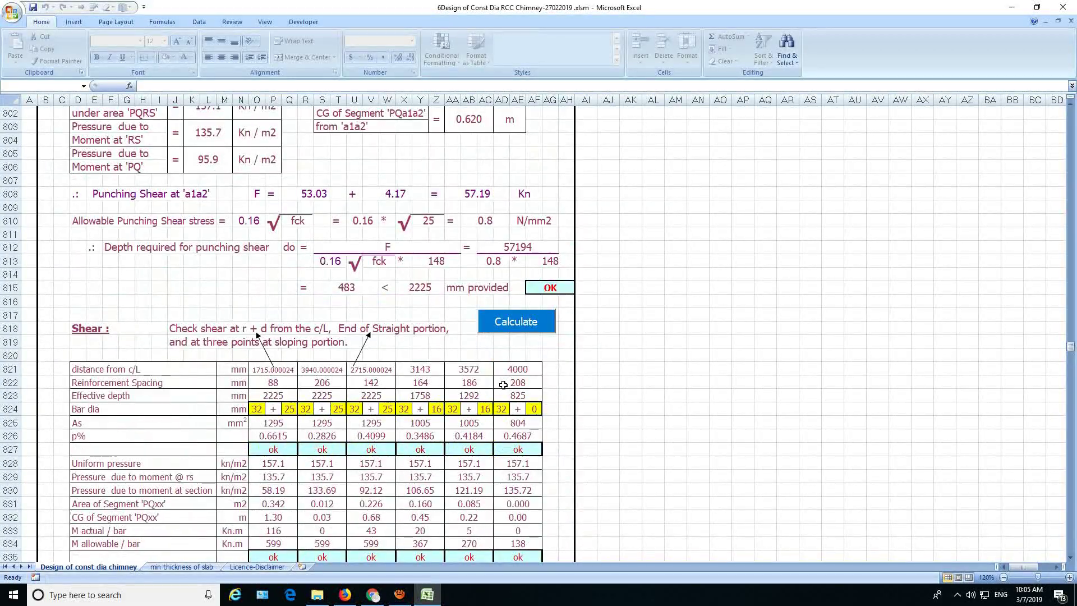
{"action": "scroll", "coordinate": [503, 385], "scroll_direction": "down", "scroll_amount": 2}
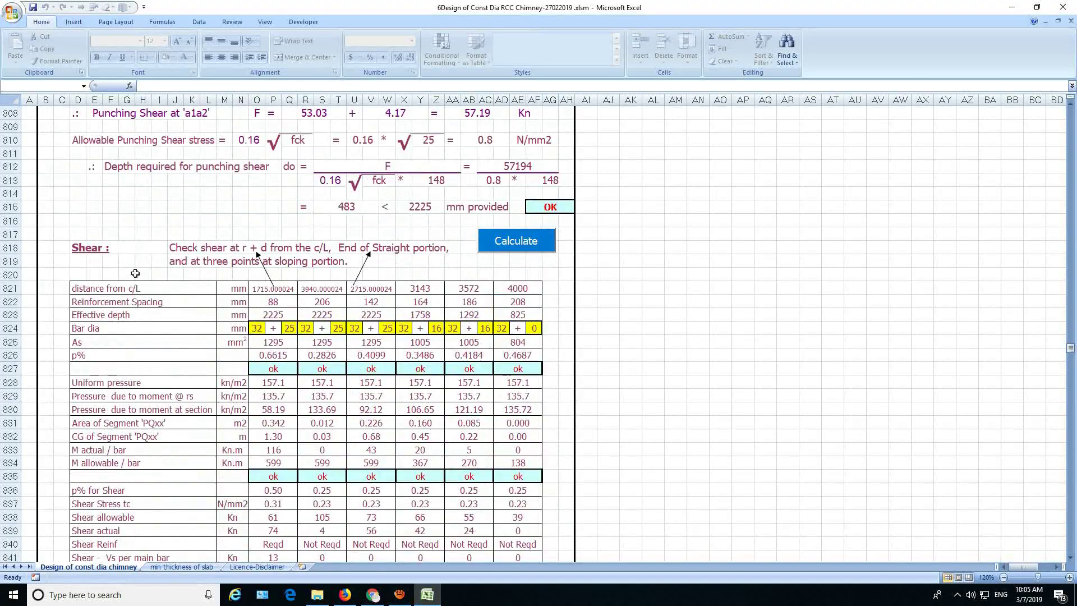
{"action": "scroll", "coordinate": [115, 254], "scroll_direction": "down", "scroll_amount": 2}
{"action": "scroll", "coordinate": [115, 254], "scroll_direction": "up", "scroll_amount": 20}
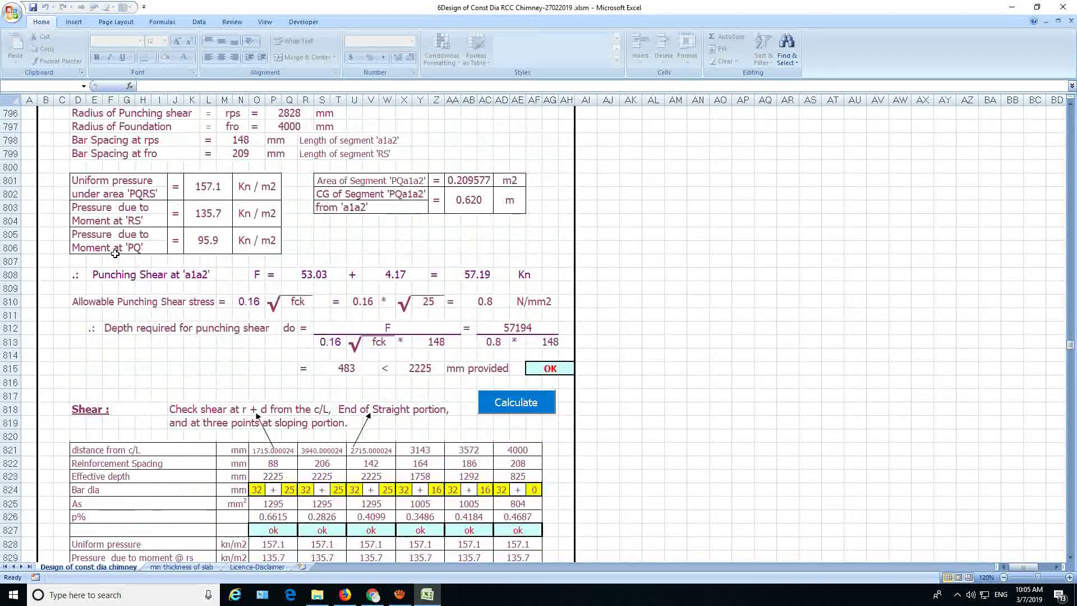
{"action": "scroll", "coordinate": [115, 253], "scroll_direction": "up", "scroll_amount": 17}
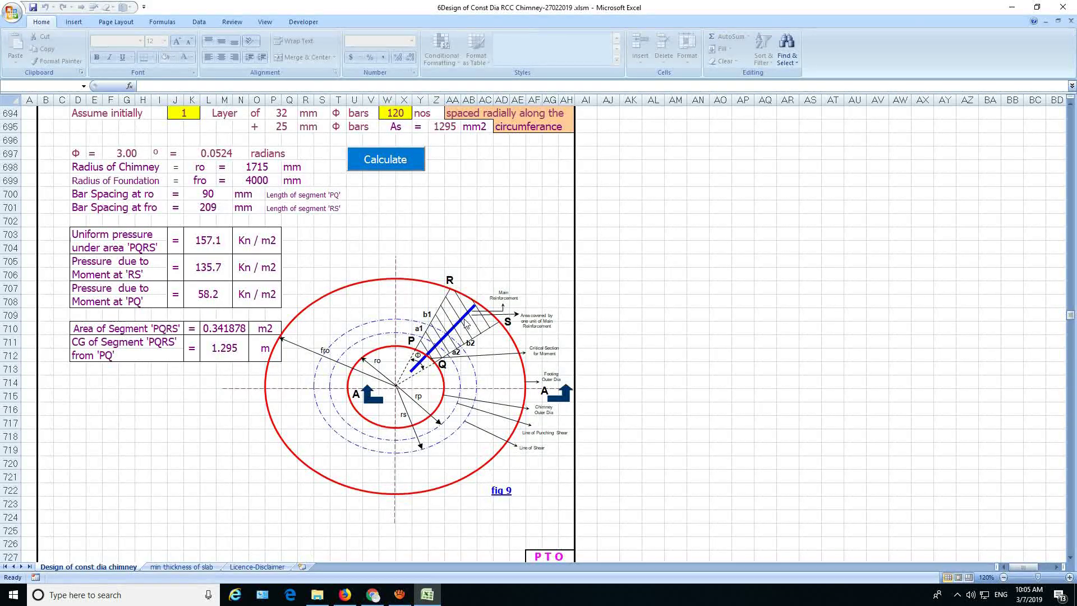
{"action": "scroll", "coordinate": [465, 323], "scroll_direction": "down", "scroll_amount": 20}
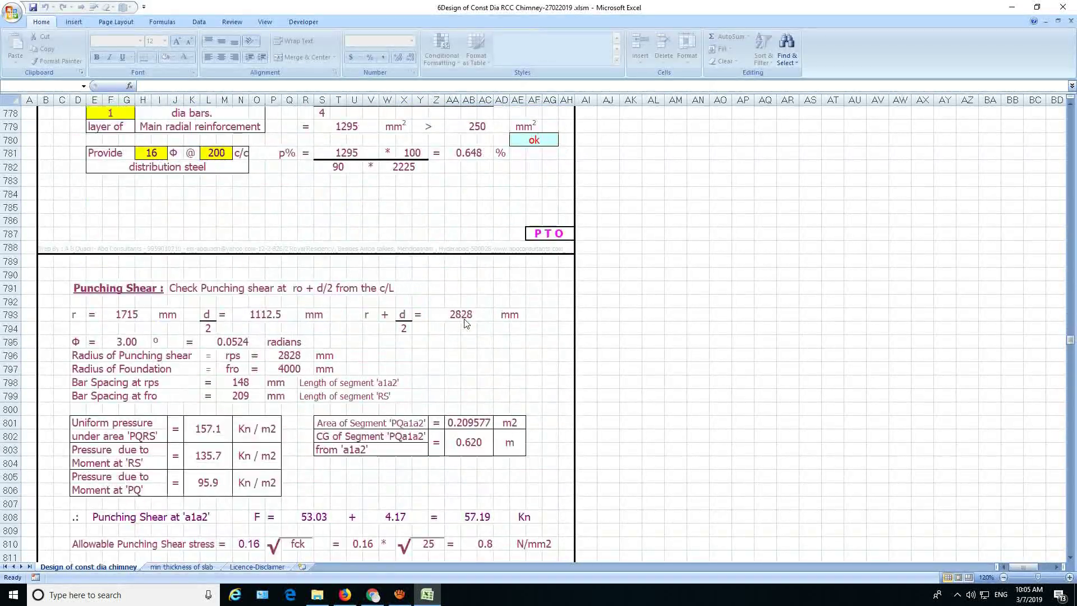
{"action": "scroll", "coordinate": [465, 322], "scroll_direction": "down", "scroll_amount": 12}
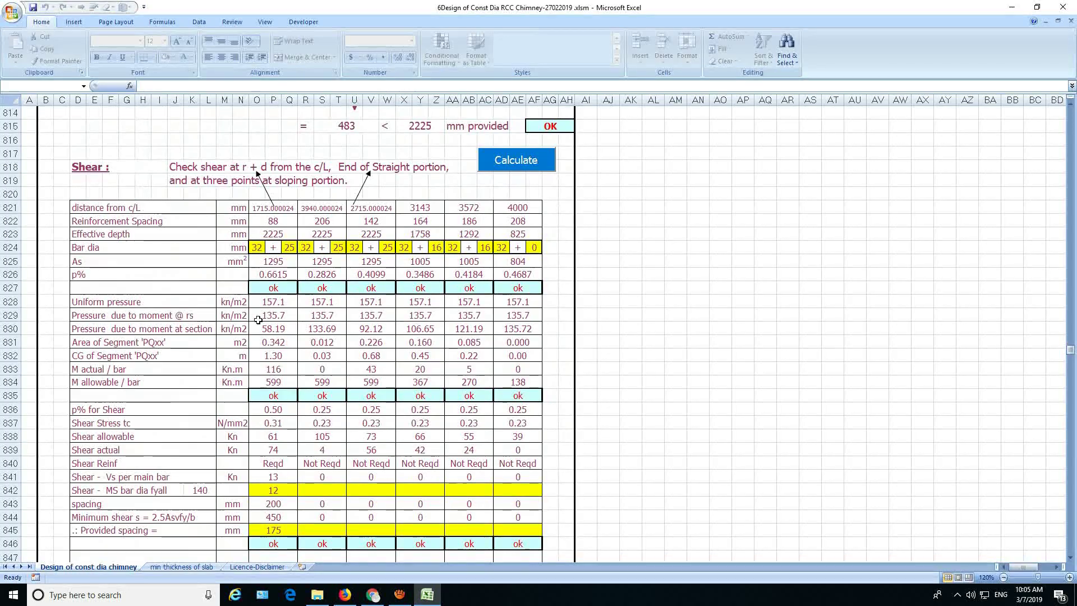
{"action": "scroll", "coordinate": [369, 356], "scroll_direction": "down", "scroll_amount": 3}
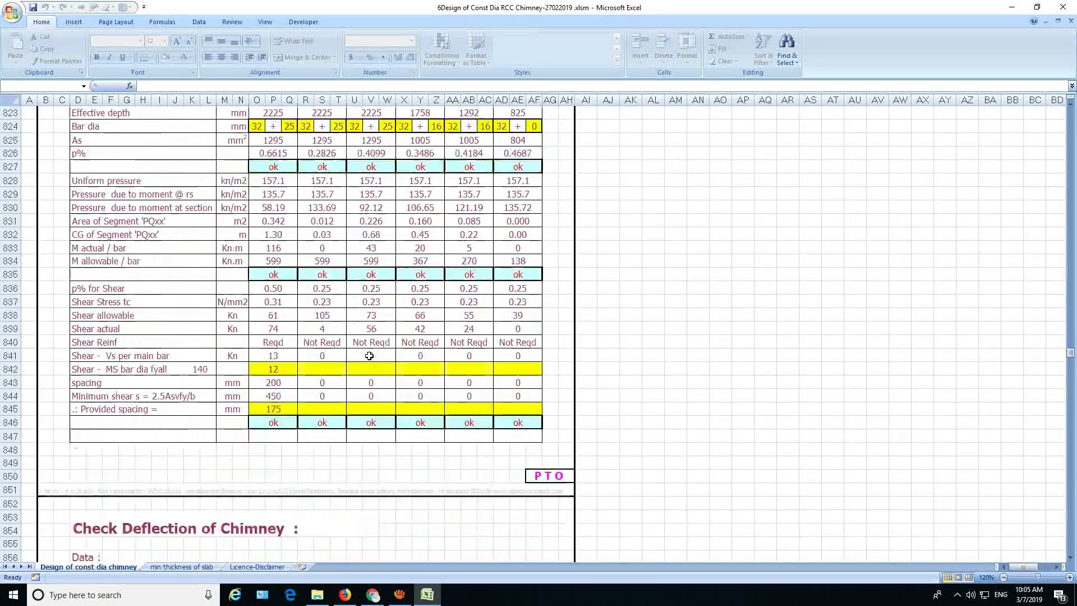
{"action": "scroll", "coordinate": [369, 355], "scroll_direction": "down", "scroll_amount": 6}
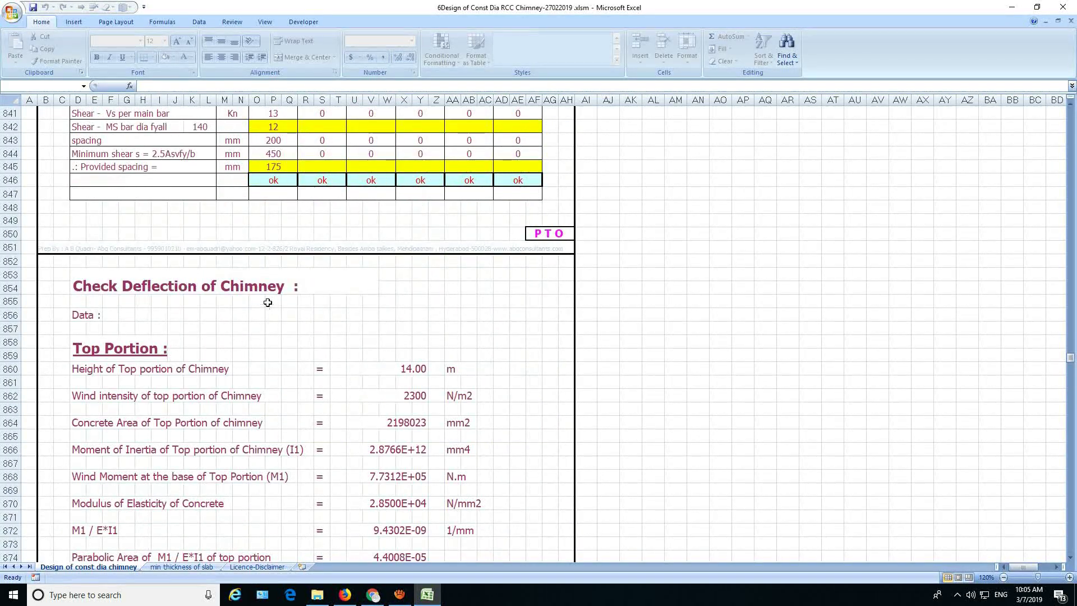
Scroll through middle and bottom deflection checks to row 978: 15.755 mm, ratio L/2539 ok
{"action": "scroll", "coordinate": [275, 366], "scroll_direction": "down", "scroll_amount": 9}
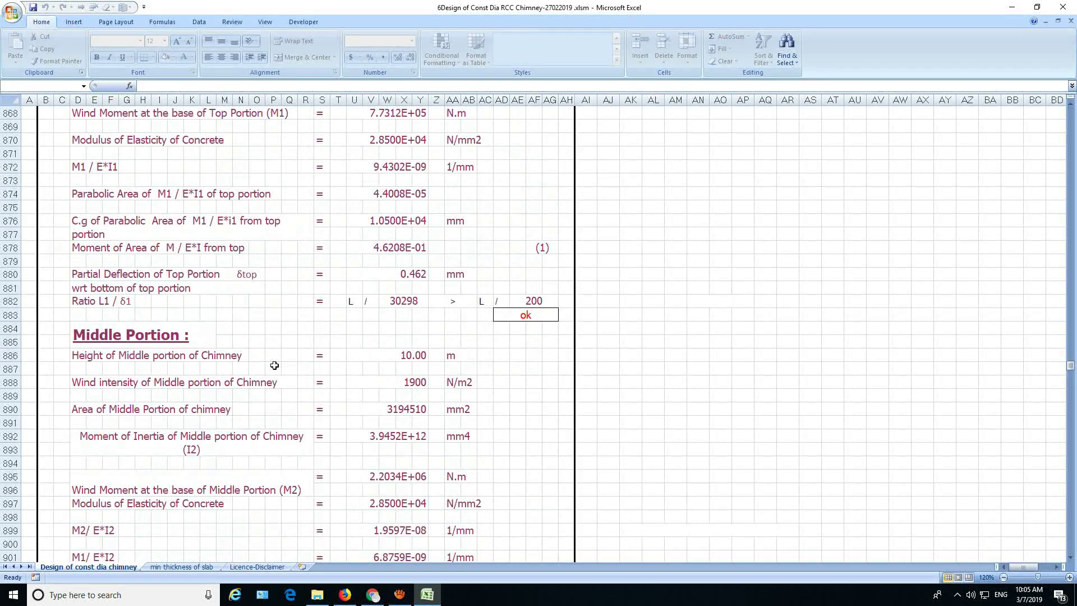
{"action": "scroll", "coordinate": [275, 365], "scroll_direction": "up", "scroll_amount": 6}
{"action": "scroll", "coordinate": [140, 278], "scroll_direction": "down", "scroll_amount": 10}
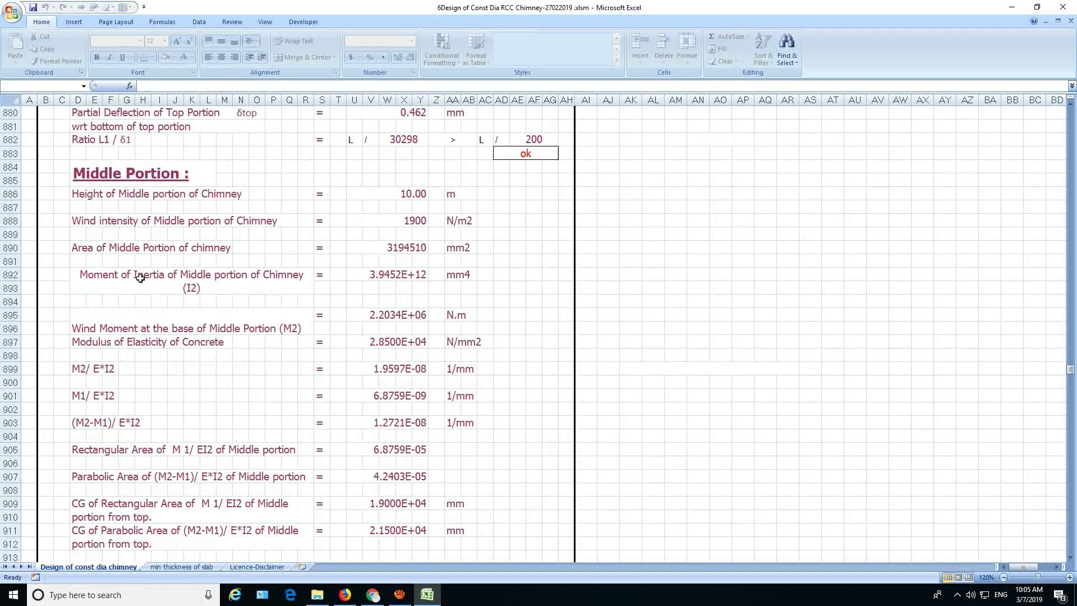
{"action": "scroll", "coordinate": [140, 278], "scroll_direction": "down", "scroll_amount": 14}
{"action": "scroll", "coordinate": [163, 341], "scroll_direction": "down", "scroll_amount": 4}
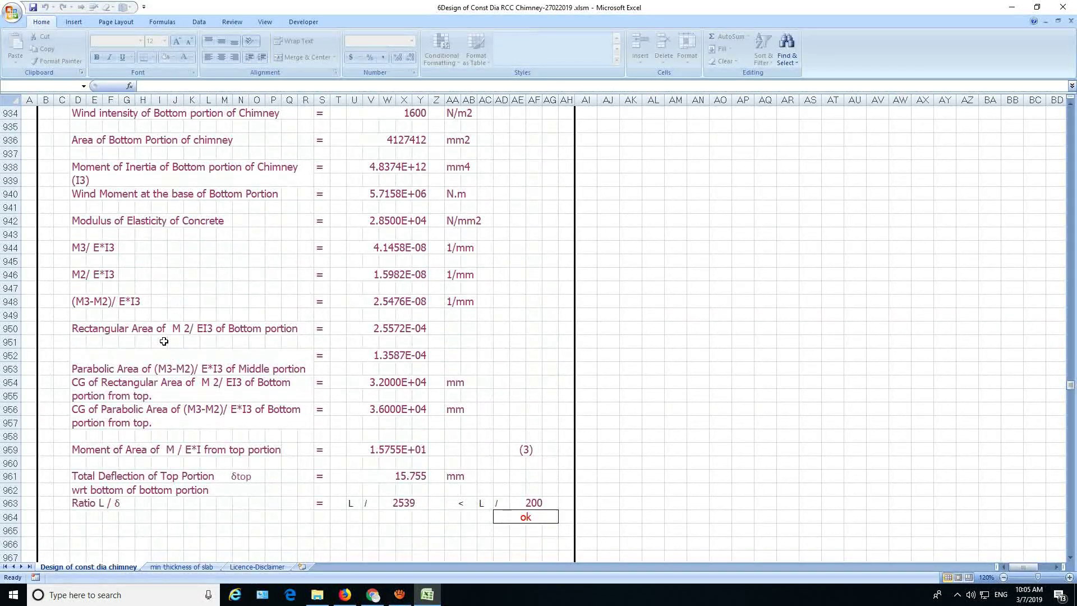
{"action": "scroll", "coordinate": [163, 341], "scroll_direction": "down", "scroll_amount": 4}
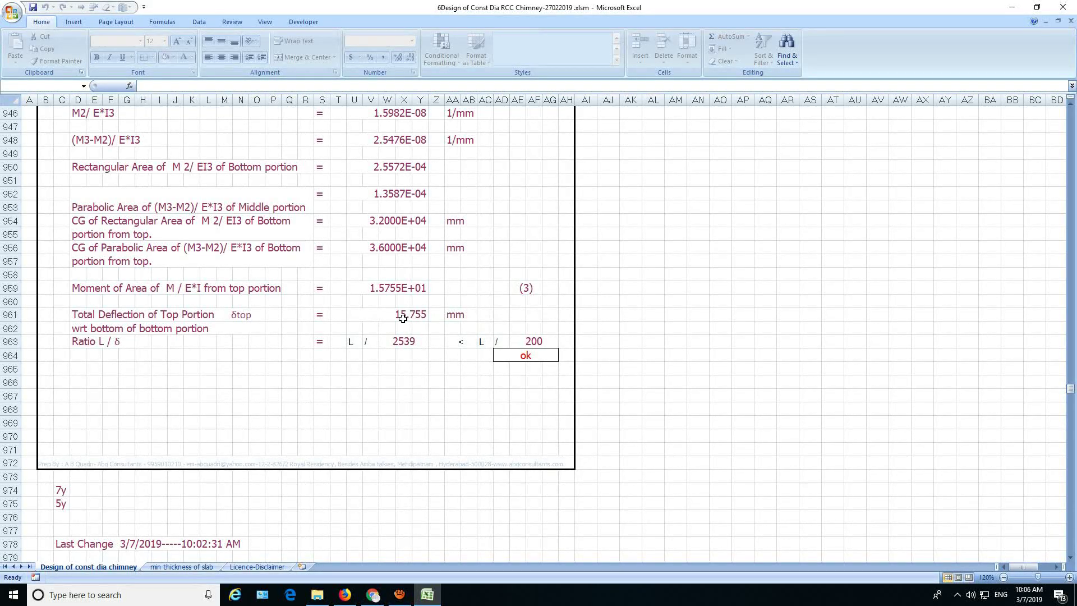
{"action": "scroll", "coordinate": [530, 352], "scroll_direction": "down", "scroll_amount": 3}
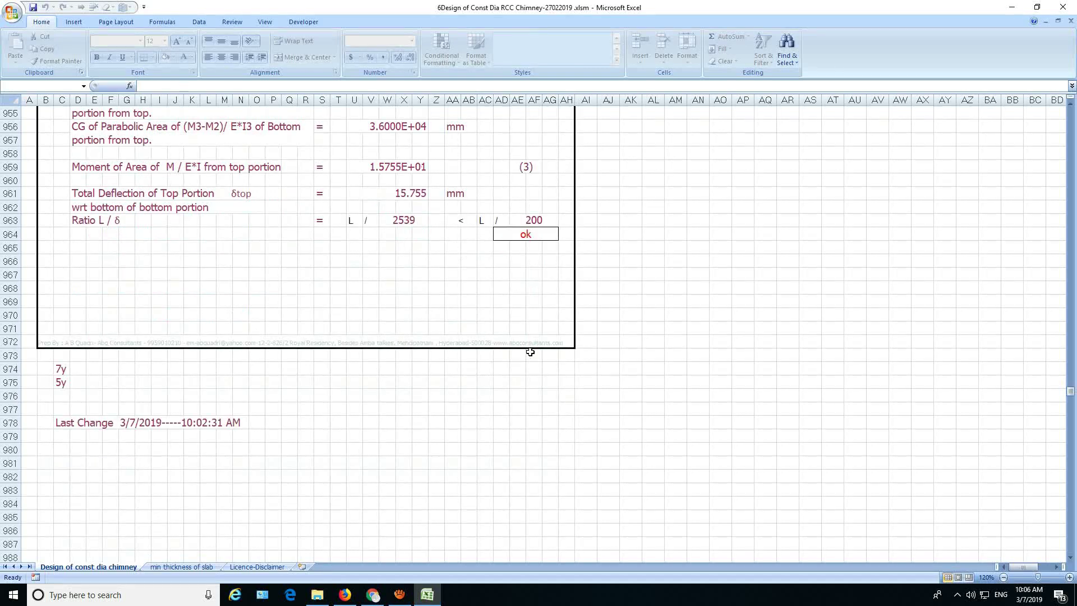
{"action": "scroll", "coordinate": [530, 351], "scroll_direction": "up", "scroll_amount": 11}
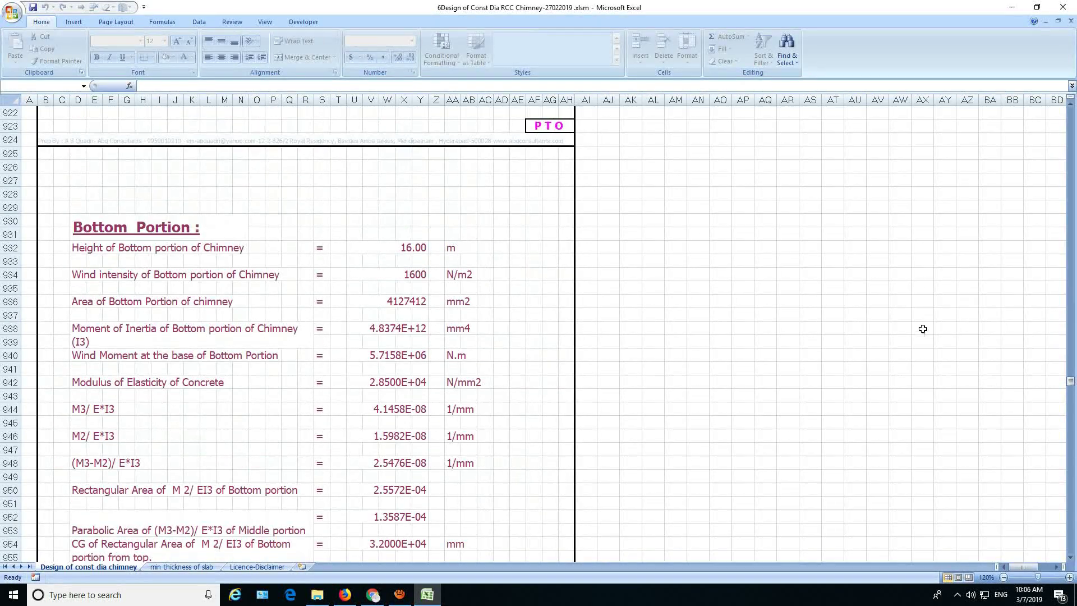
{"action": "left_click_drag", "start_coordinate": [1071, 381], "coordinate": [1071, 391]}
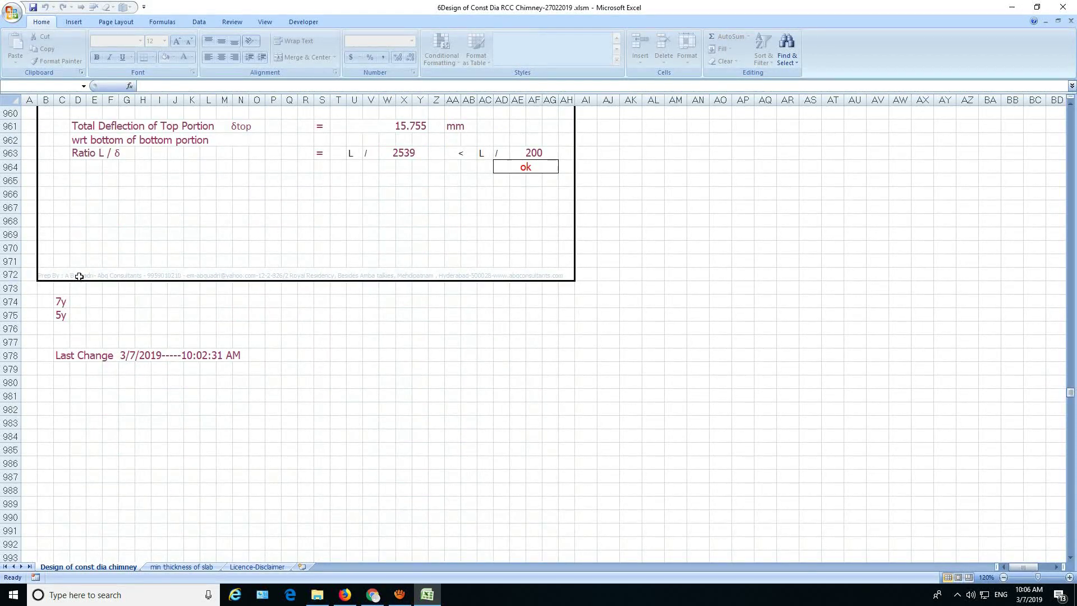